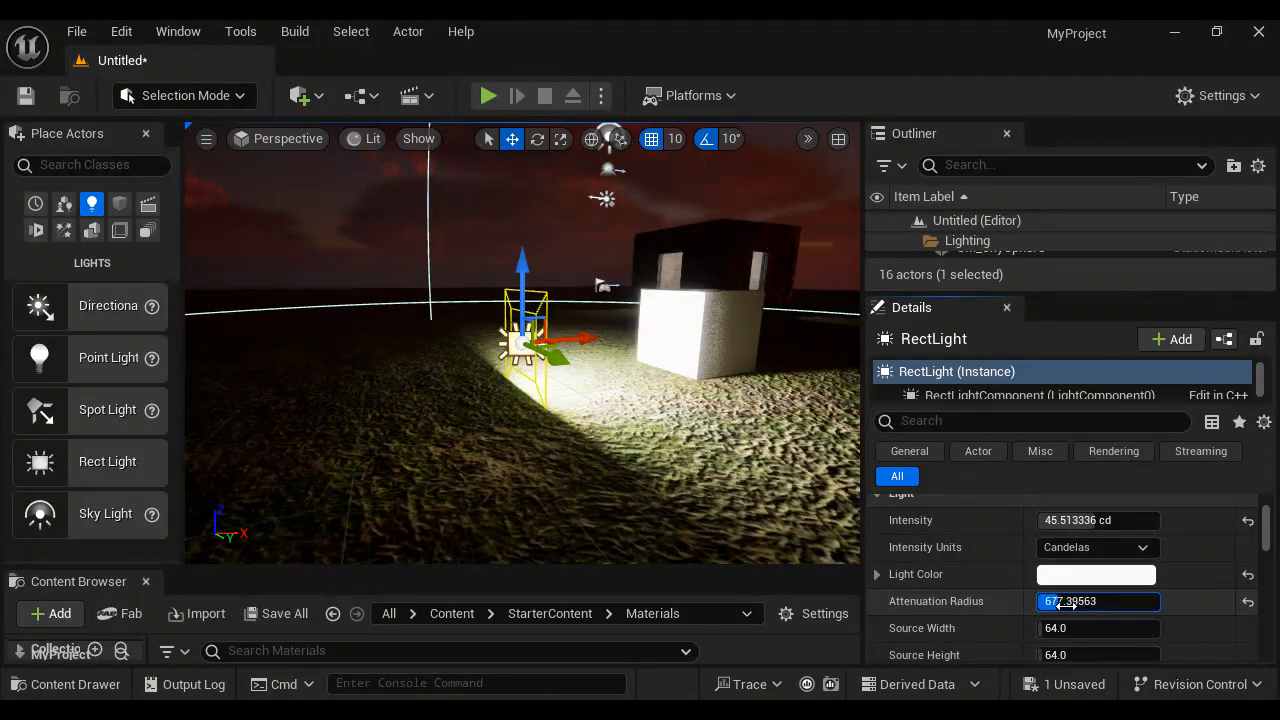
- Reset the rect light's attenuation radius to its default of 1000
click(1248, 604)
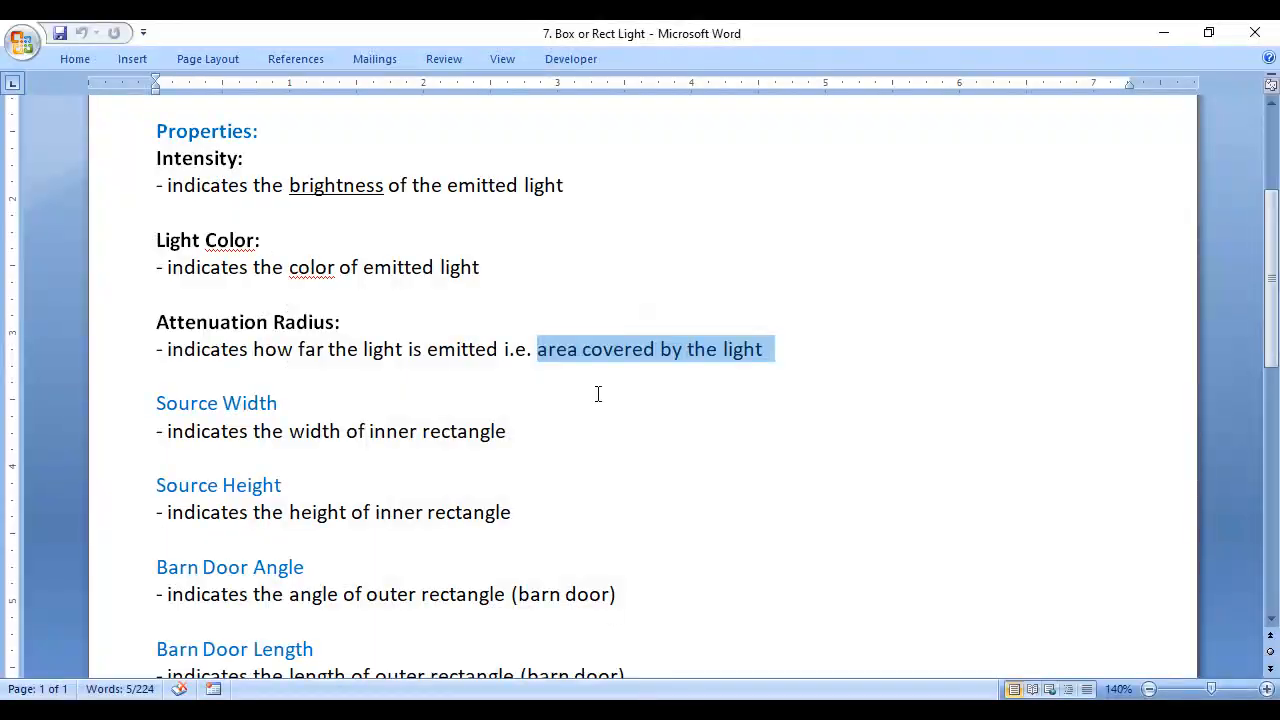
- Switch to the Word notes and read the Source Width and Source Height descriptions about the inner rectangle
scroll(597, 394, down, 2)
click(131, 273)
drag(131, 273, 503, 379)
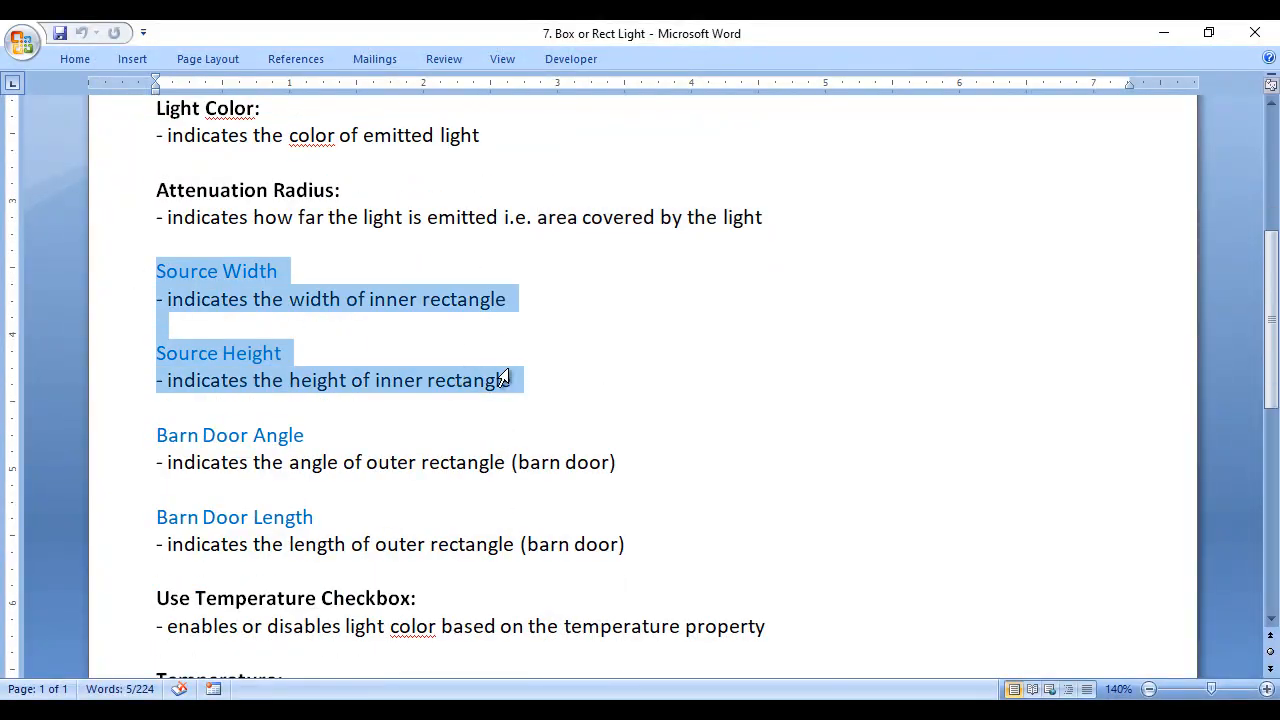
click(635, 400)
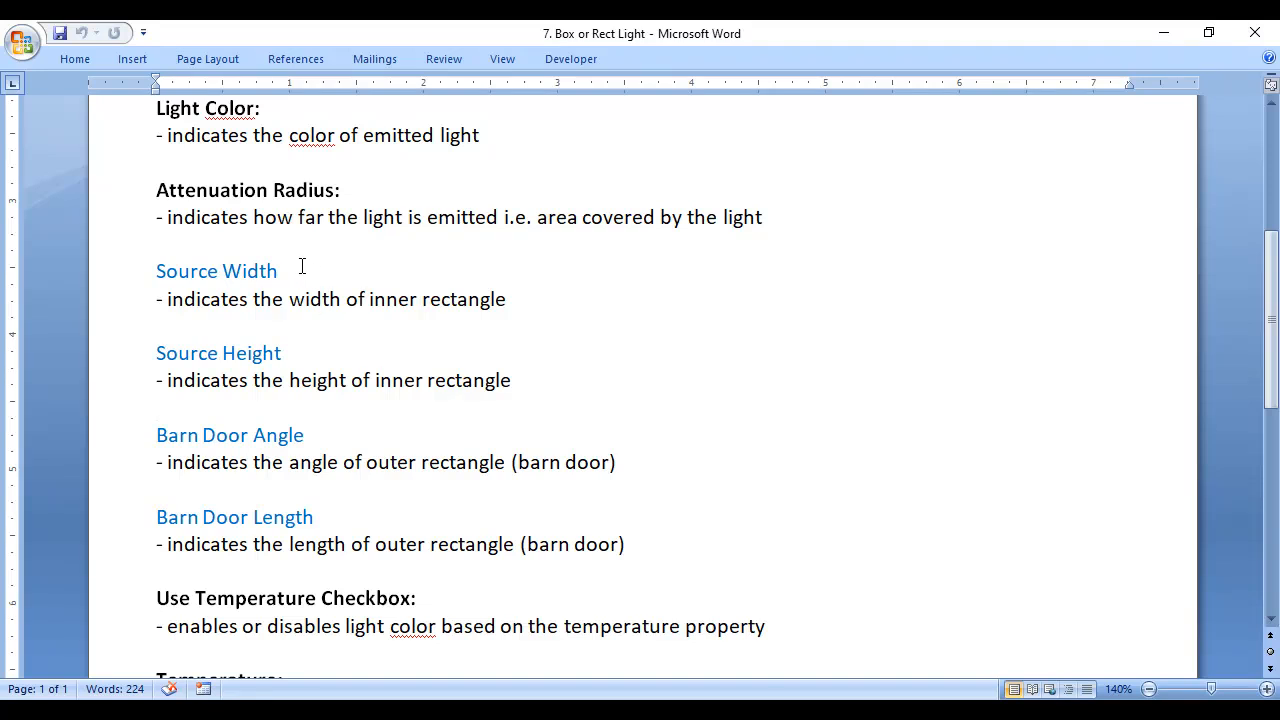
drag(291, 299, 413, 299)
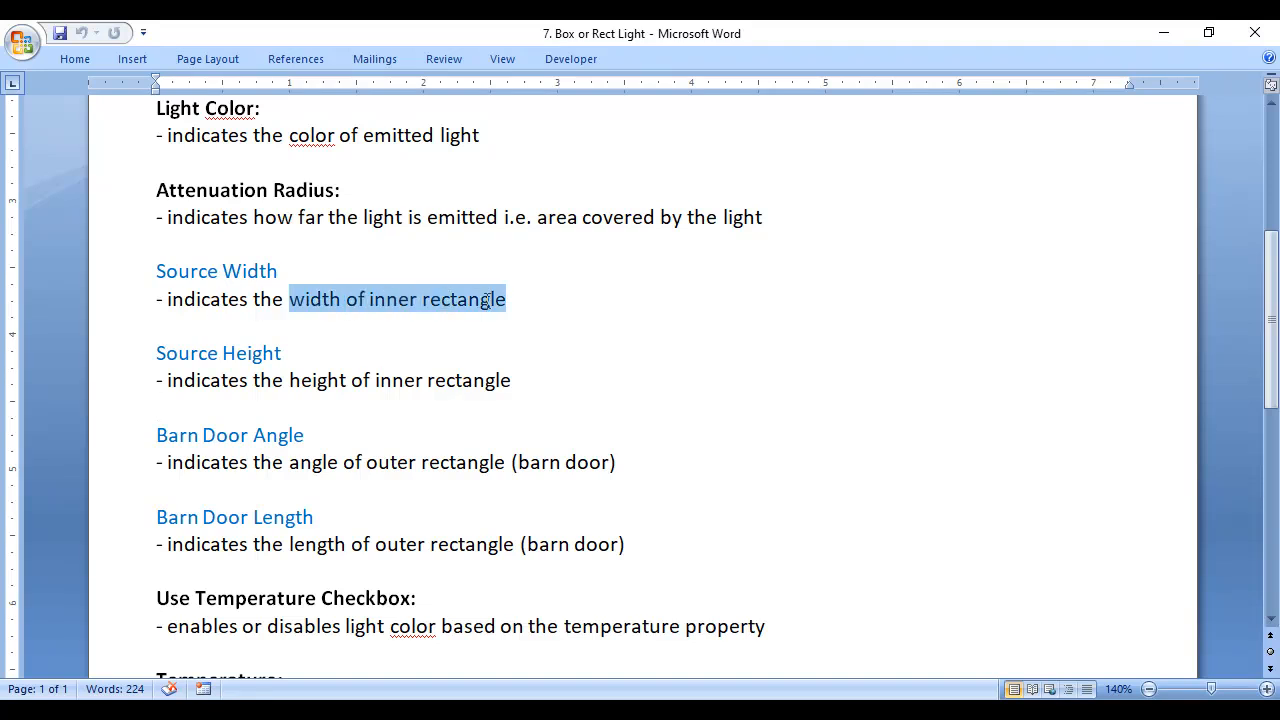
triple_click(152, 351)
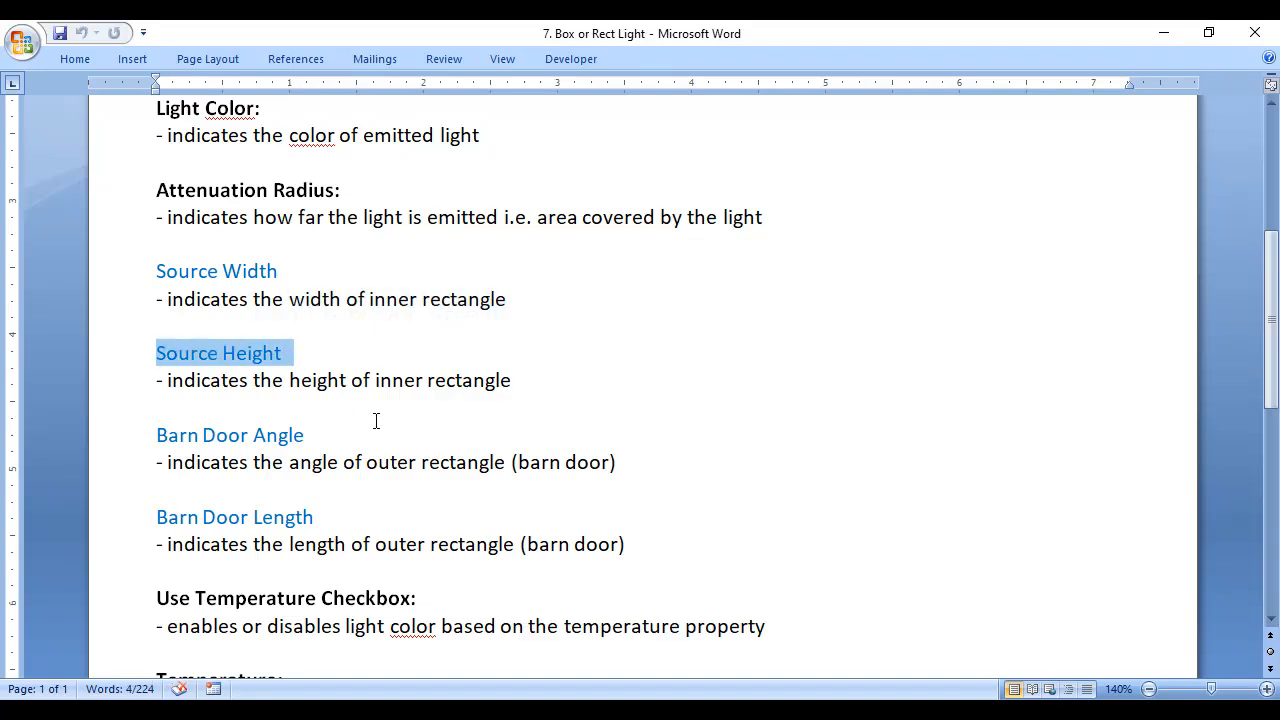
drag(287, 379, 470, 373)
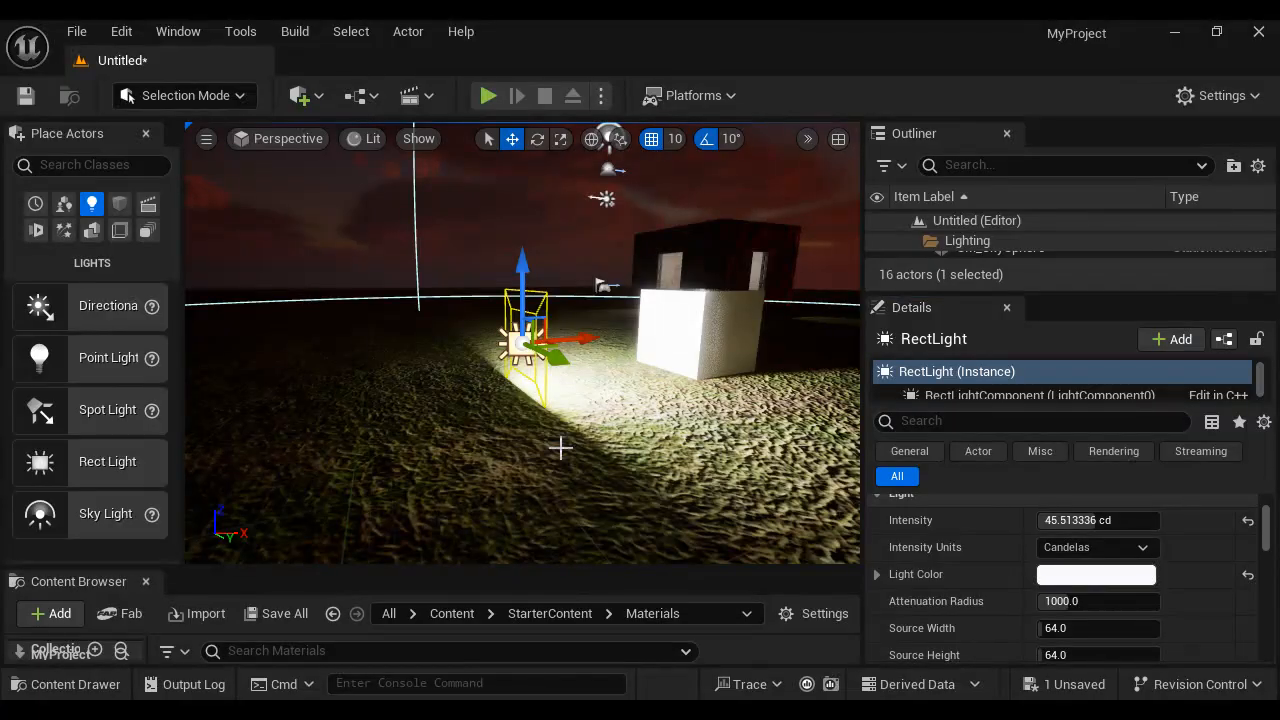
- Switch back to Unreal Editor, try a source width of 360 and a different source height, and restore both defaults
alt+drag(550, 494, 561, 453)
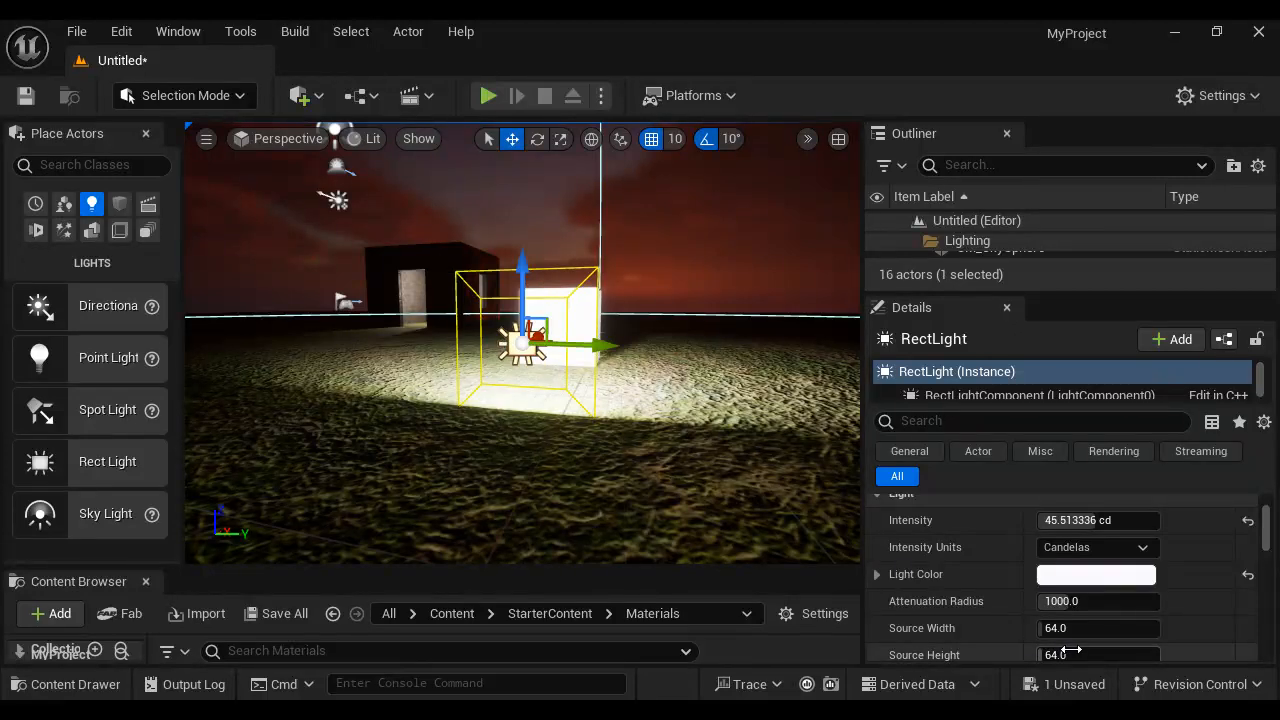
drag(1050, 628, 1160, 628)
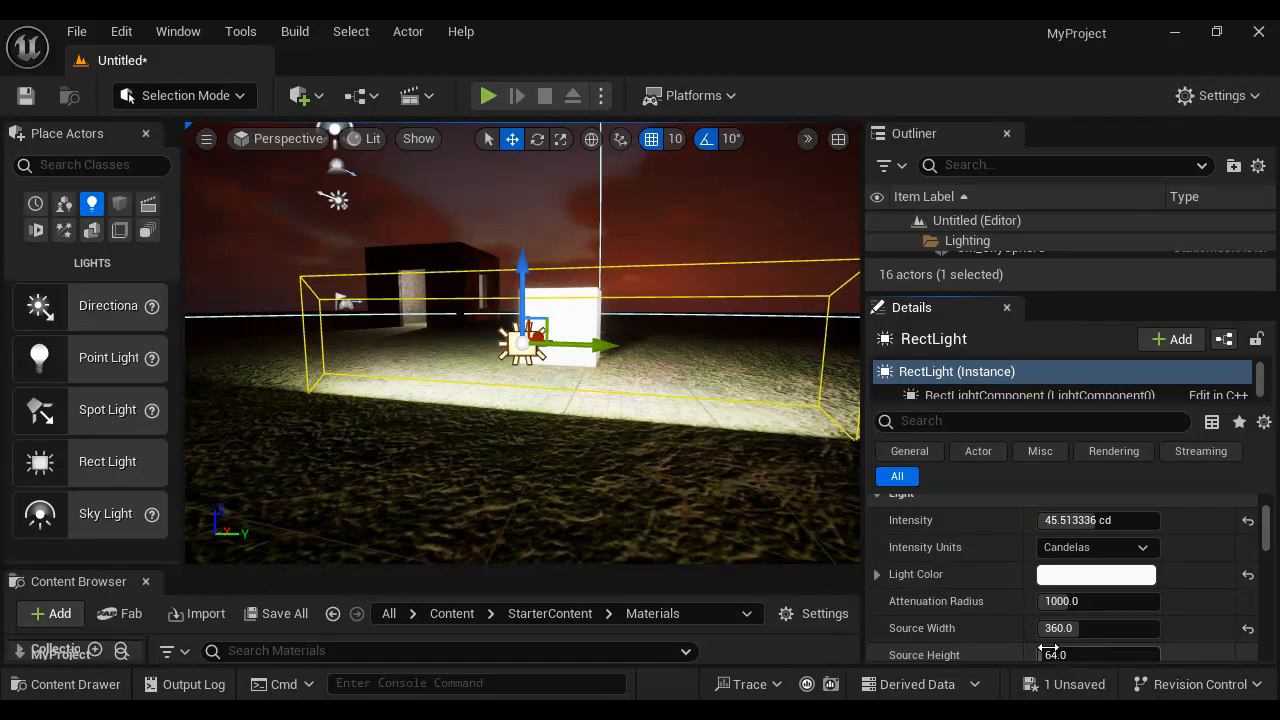
drag(1048, 651, 1100, 628)
click(1248, 628)
click(1248, 655)
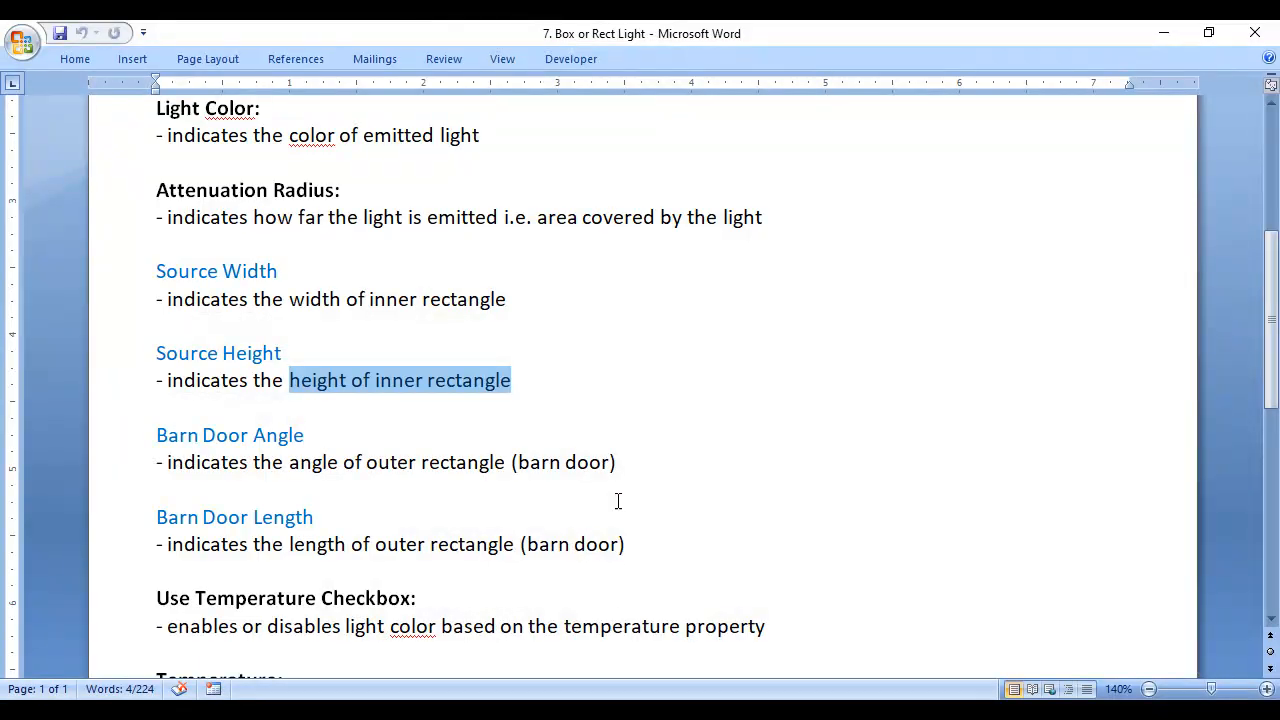
- Read the Barn Door Angle description in the Word notes
scroll(698, 455, down, 1)
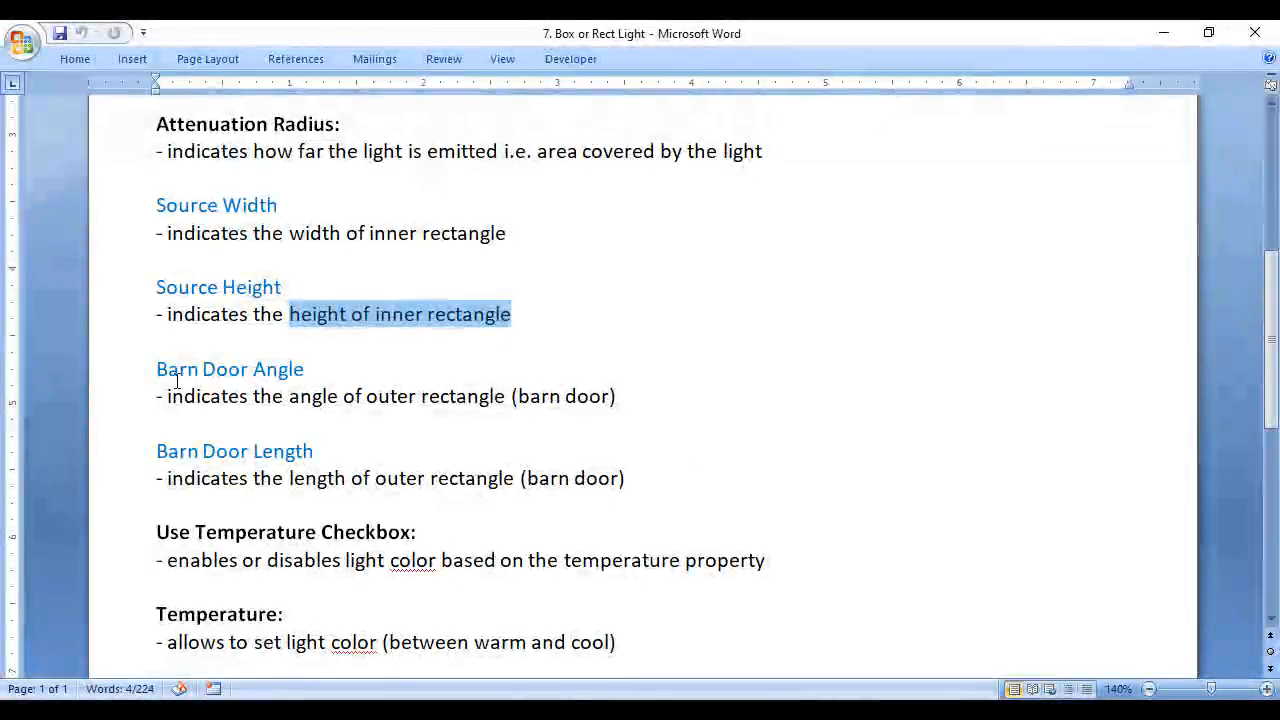
drag(156, 369, 305, 369)
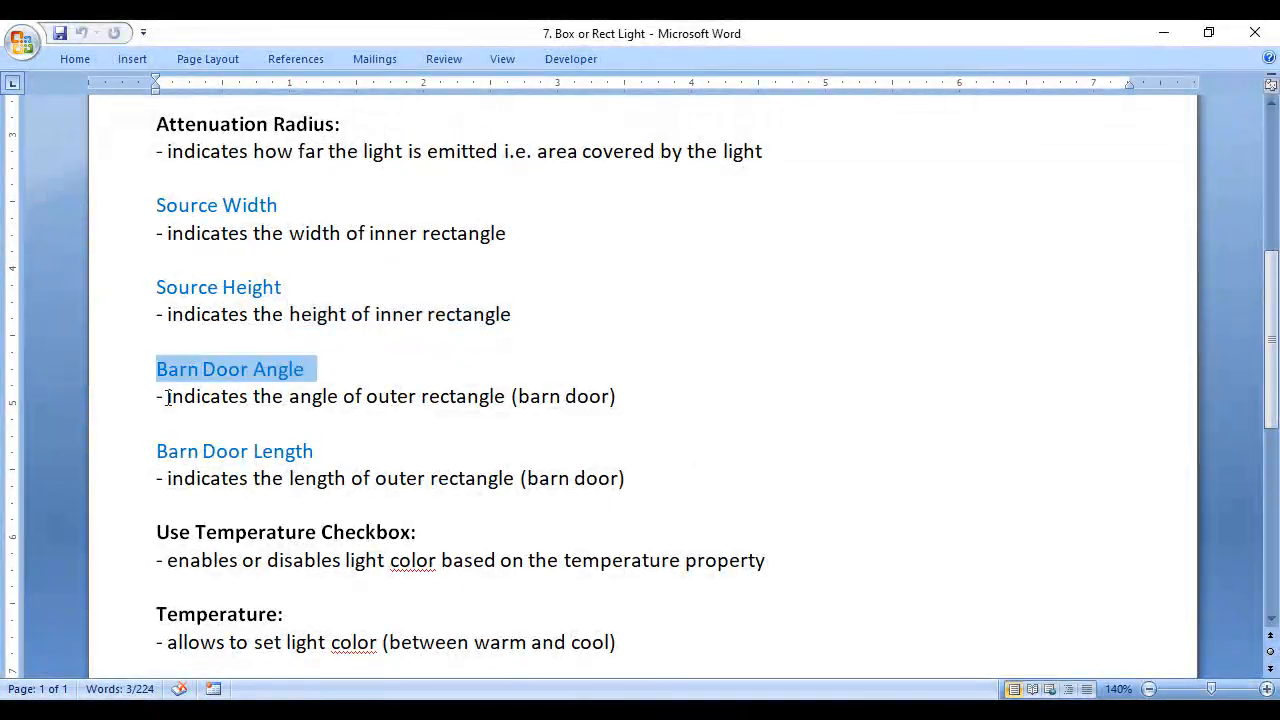
drag(167, 397, 389, 400)
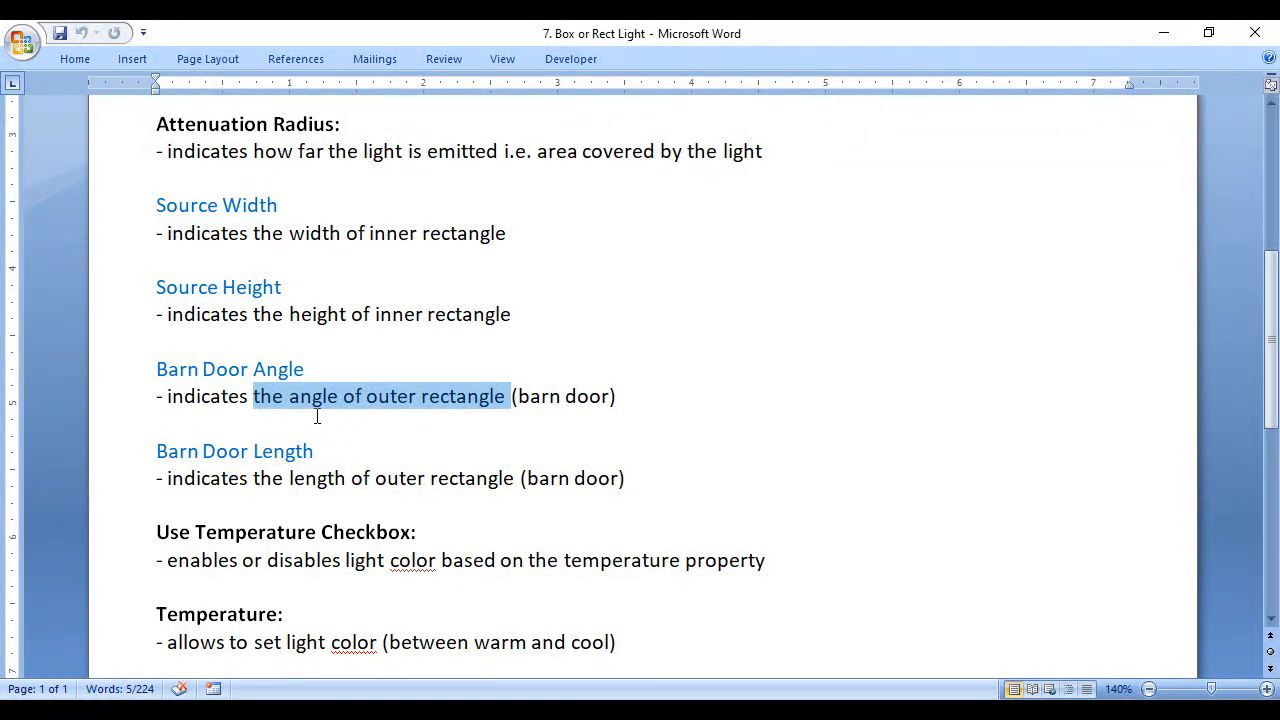
click(512, 396)
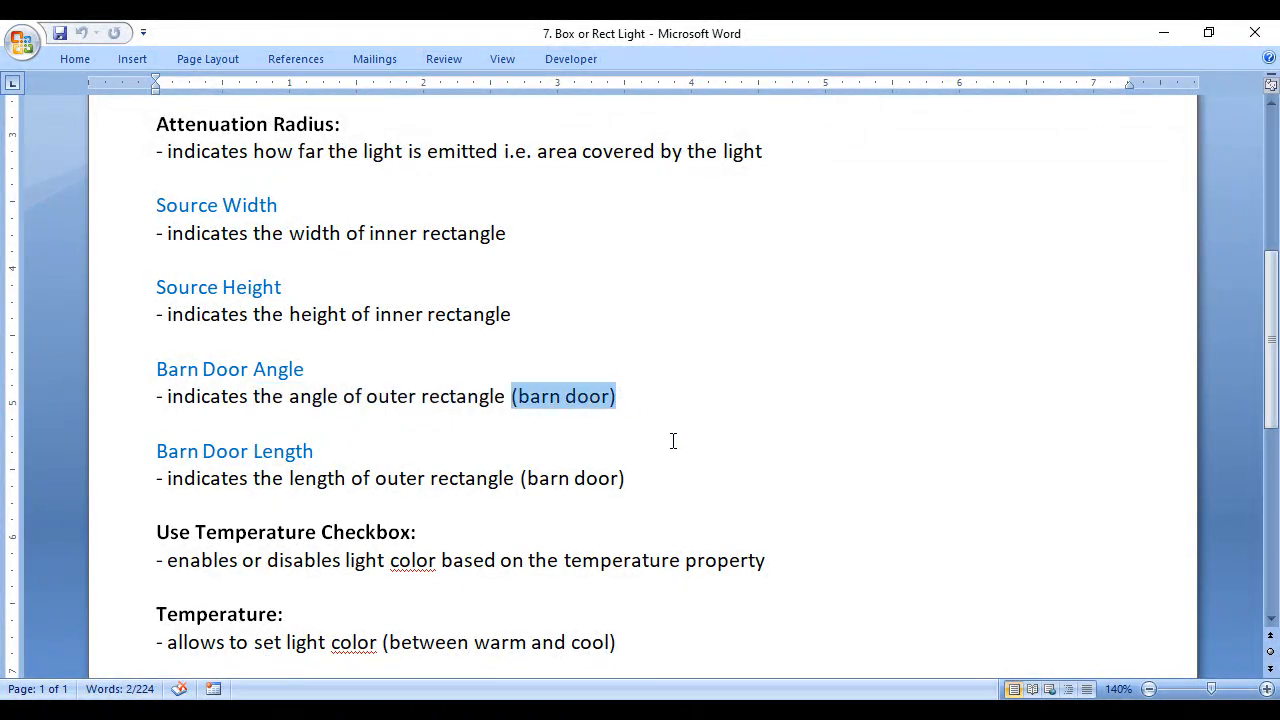
- Switch back to Unreal Editor and reduce the rect light's barn door angle to 0
key(alt+Tab)
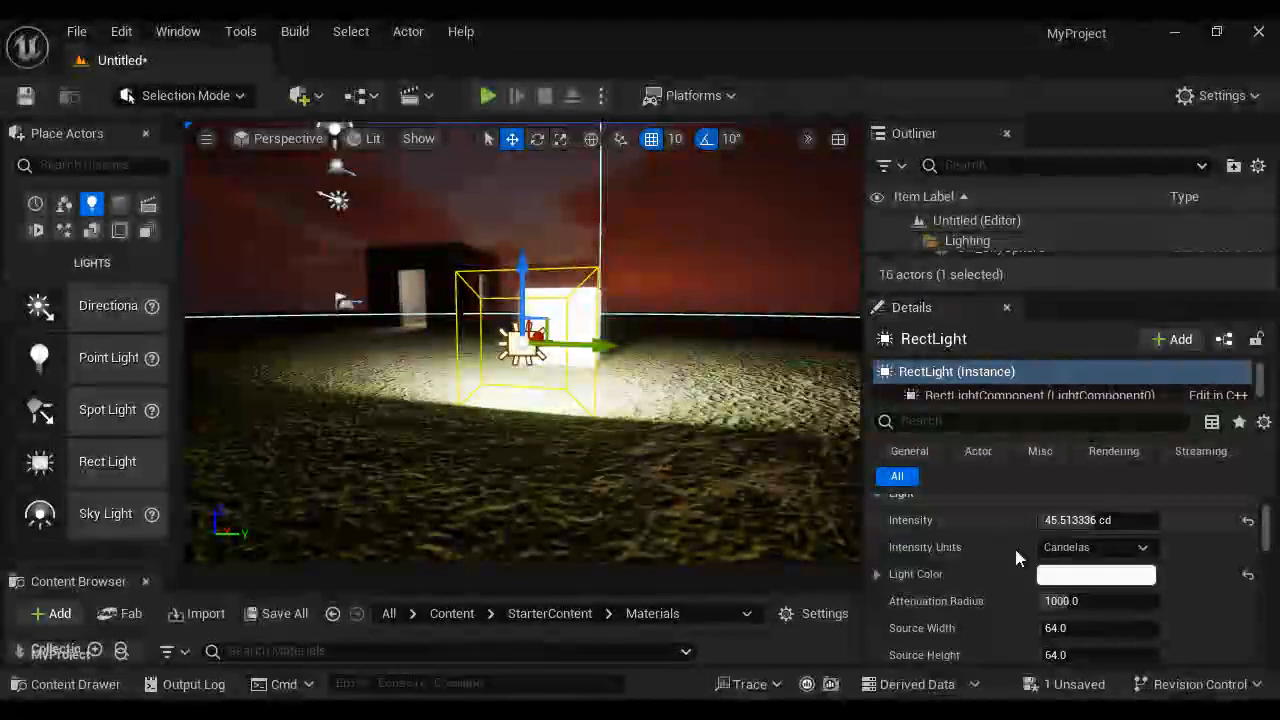
scroll(1117, 578, down, 3)
scroll(1117, 578, down, 2)
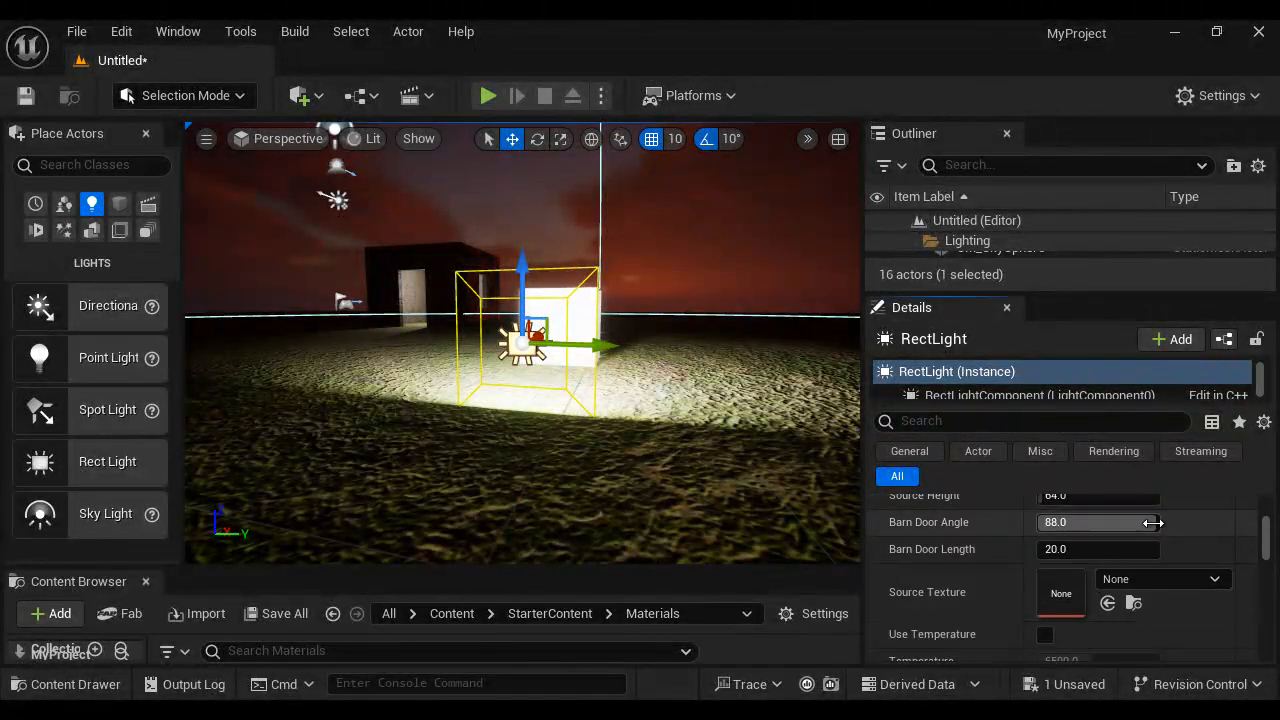
drag(1153, 522, 597, 460)
drag(1109, 523, 837, 523)
- Rotate the rect light to -90° around the Y axis so it points down at the ground
key(e)
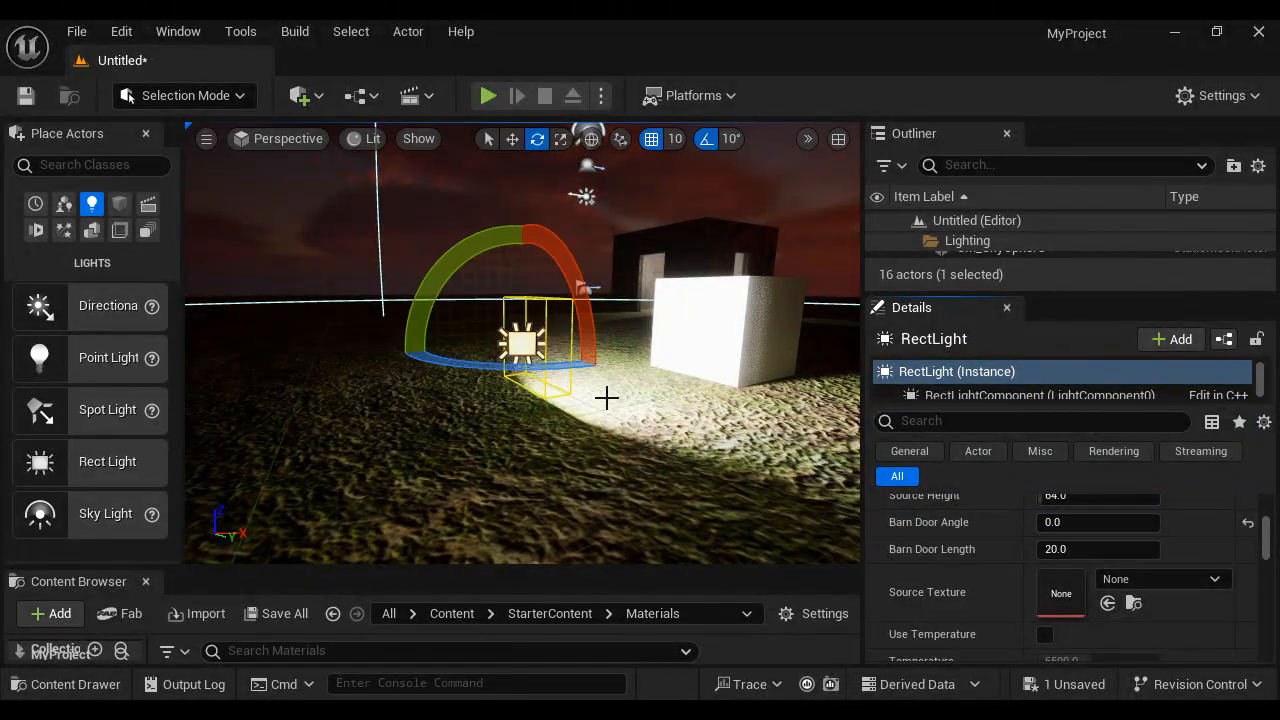
drag(449, 273, 907, 240)
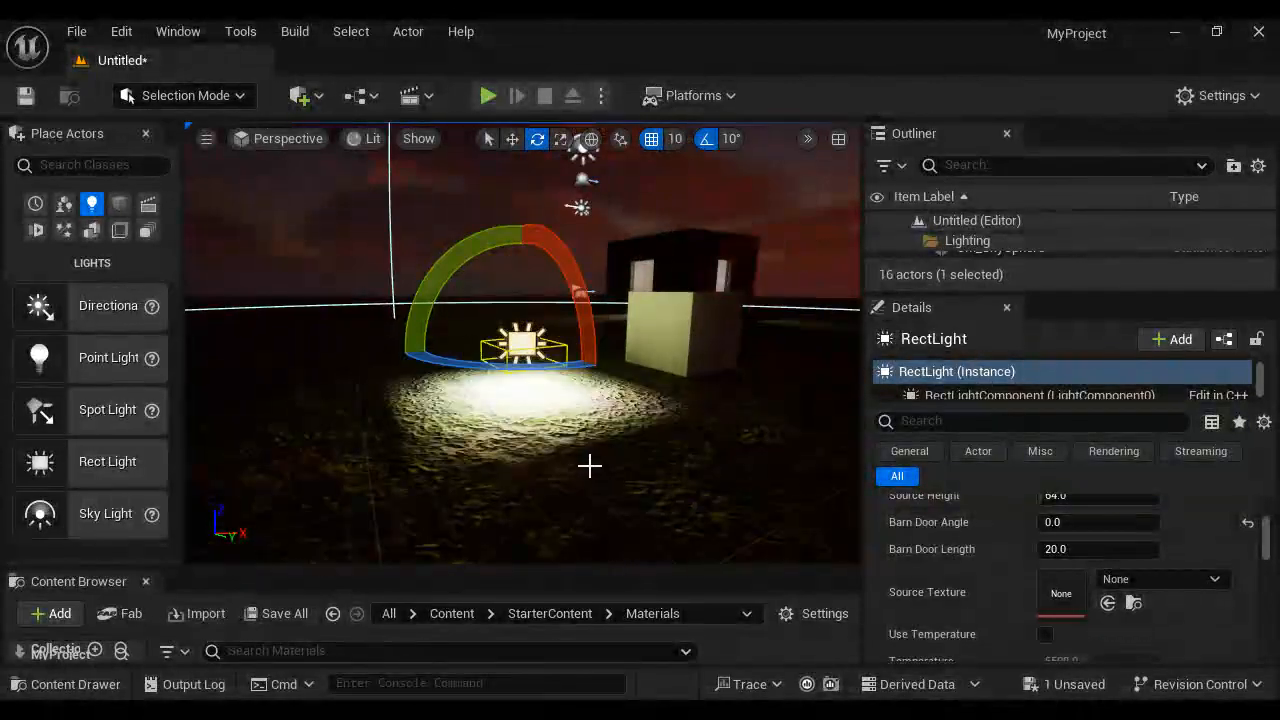
mouse_move(590, 466)
alt+mouse_down()
mouse_move(612, 481)
mouse_move(581, 444)
alt+mouse_up()
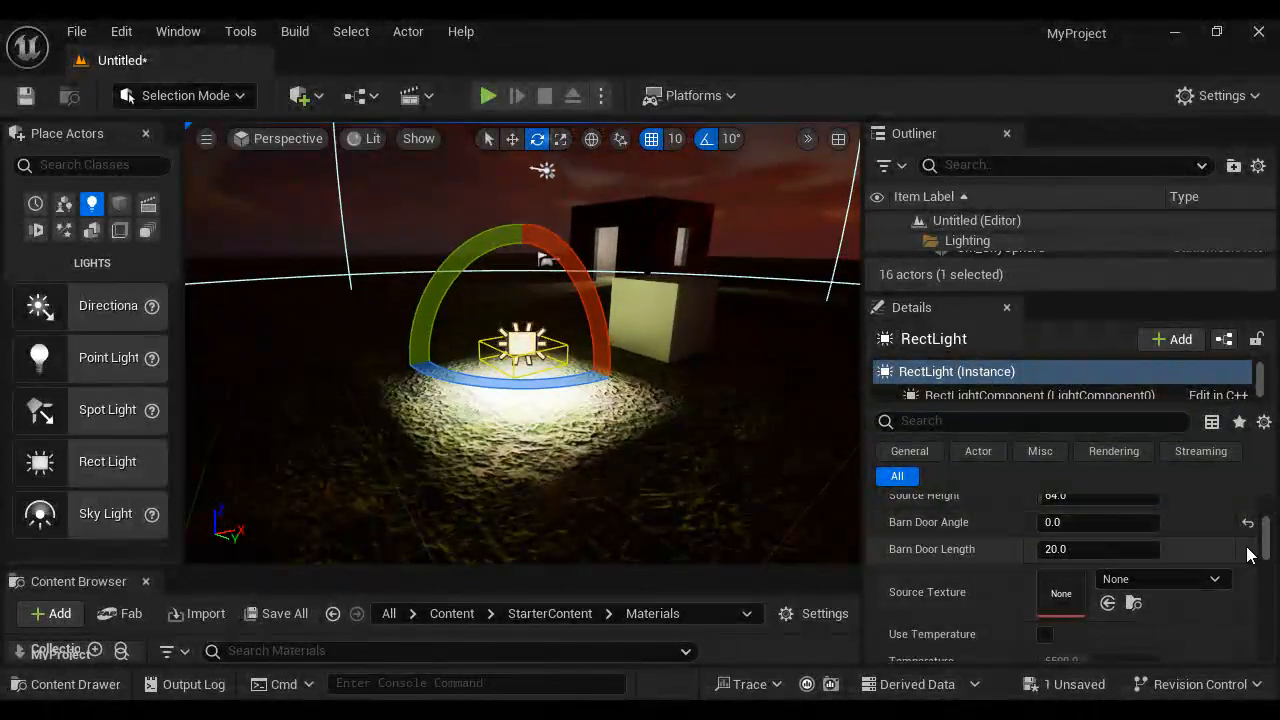
- Reset the rect light's intensity to its default of 8.0 cd
scroll(1248, 525, up, 5)
scroll(1203, 573, down, 1)
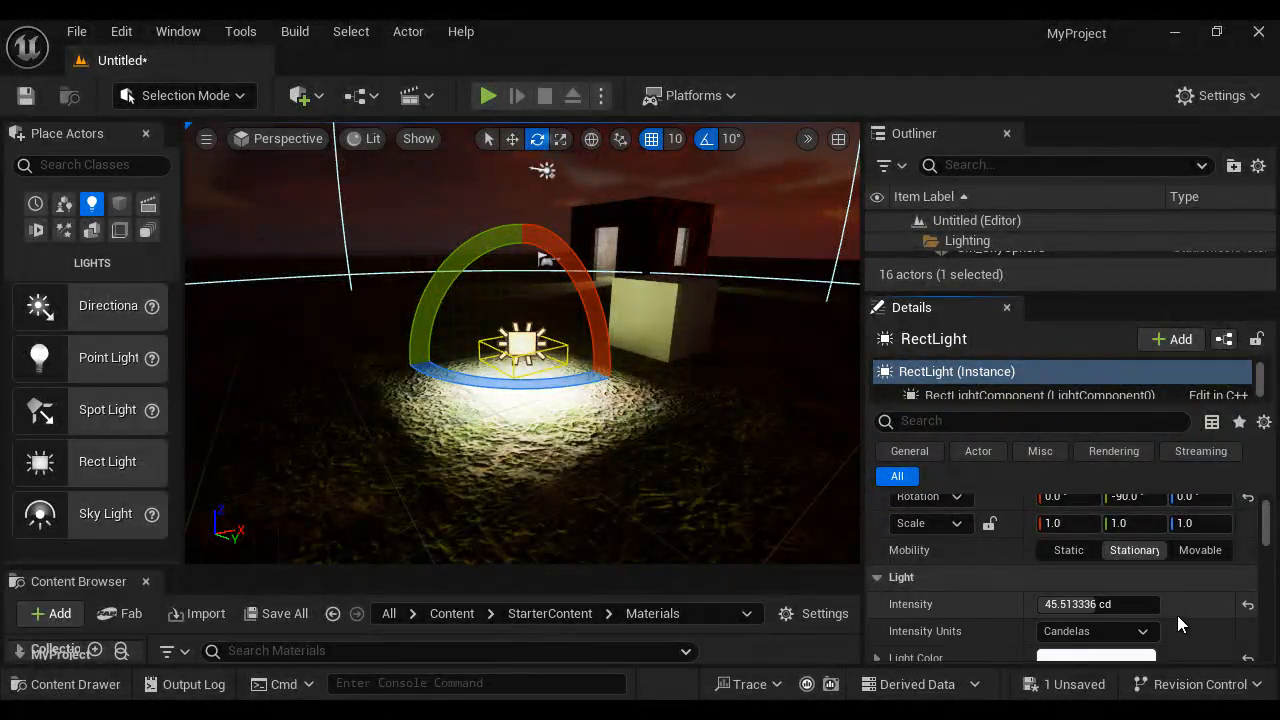
click(1247, 605)
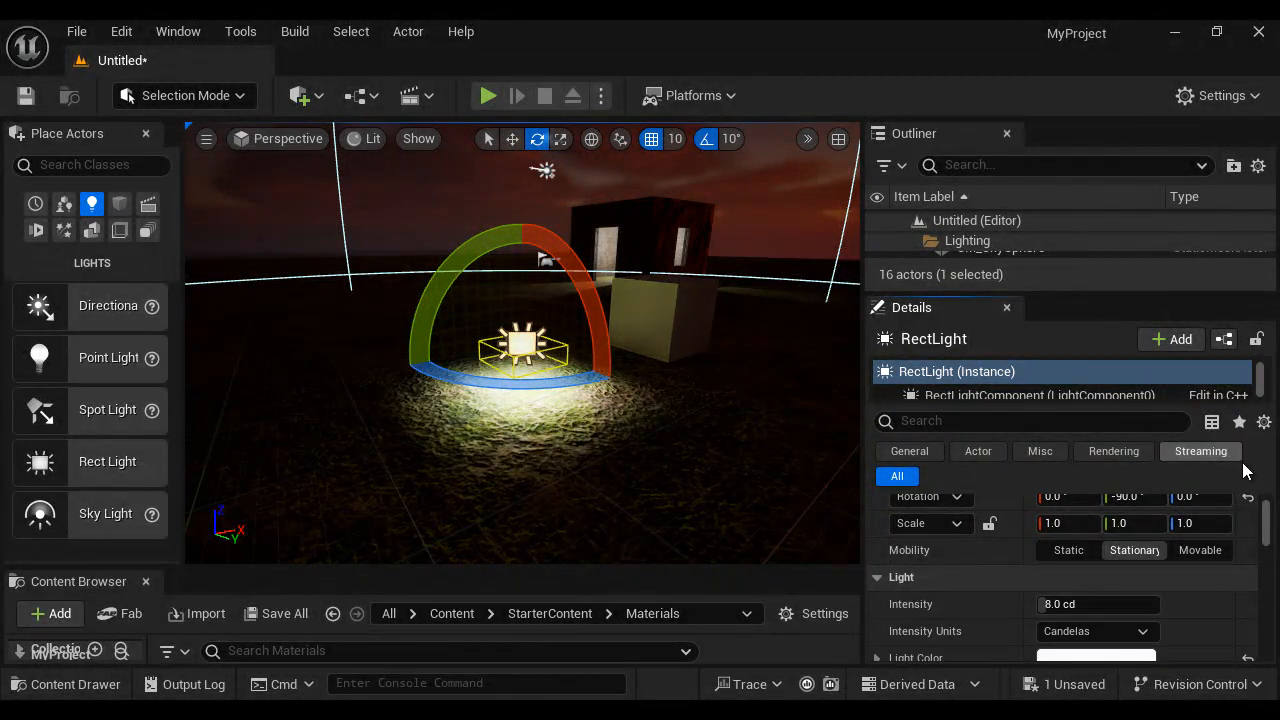
- Vary the barn door angle to test its effect on the light and bring it back to 0
scroll(1266, 523, down, 5)
scroll(1266, 523, up, 1)
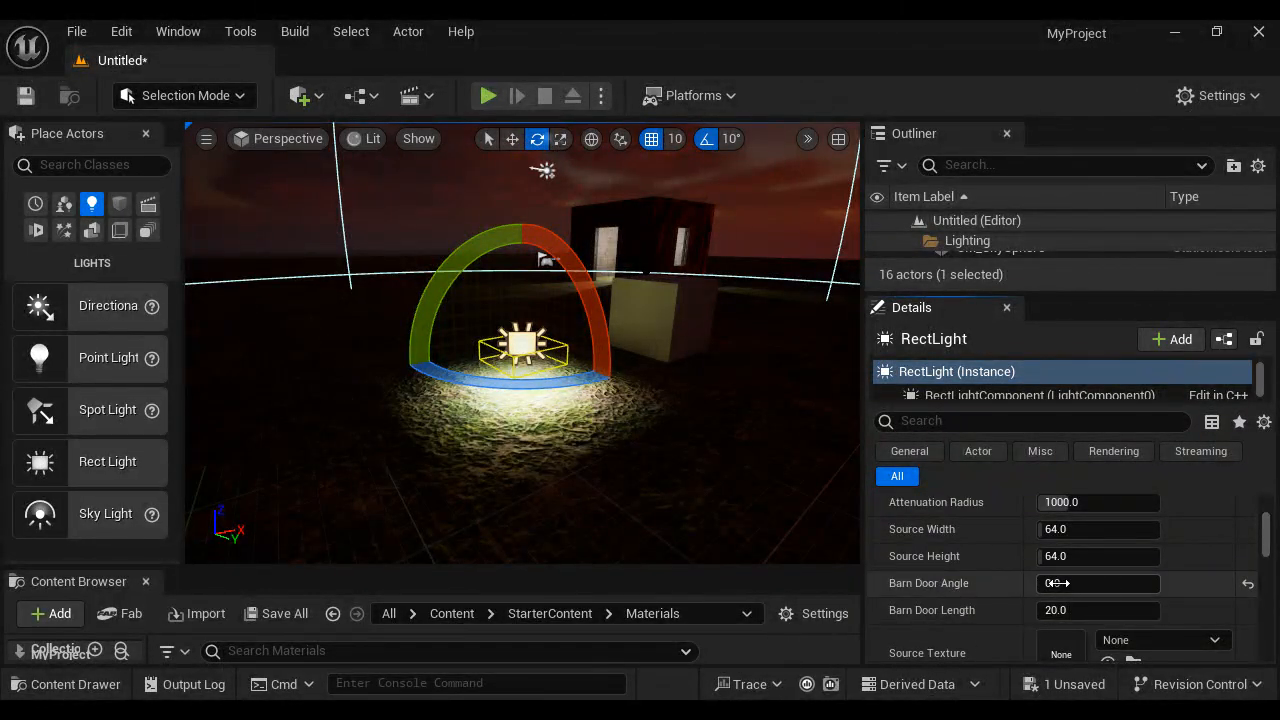
drag(1082, 583, 1114, 585)
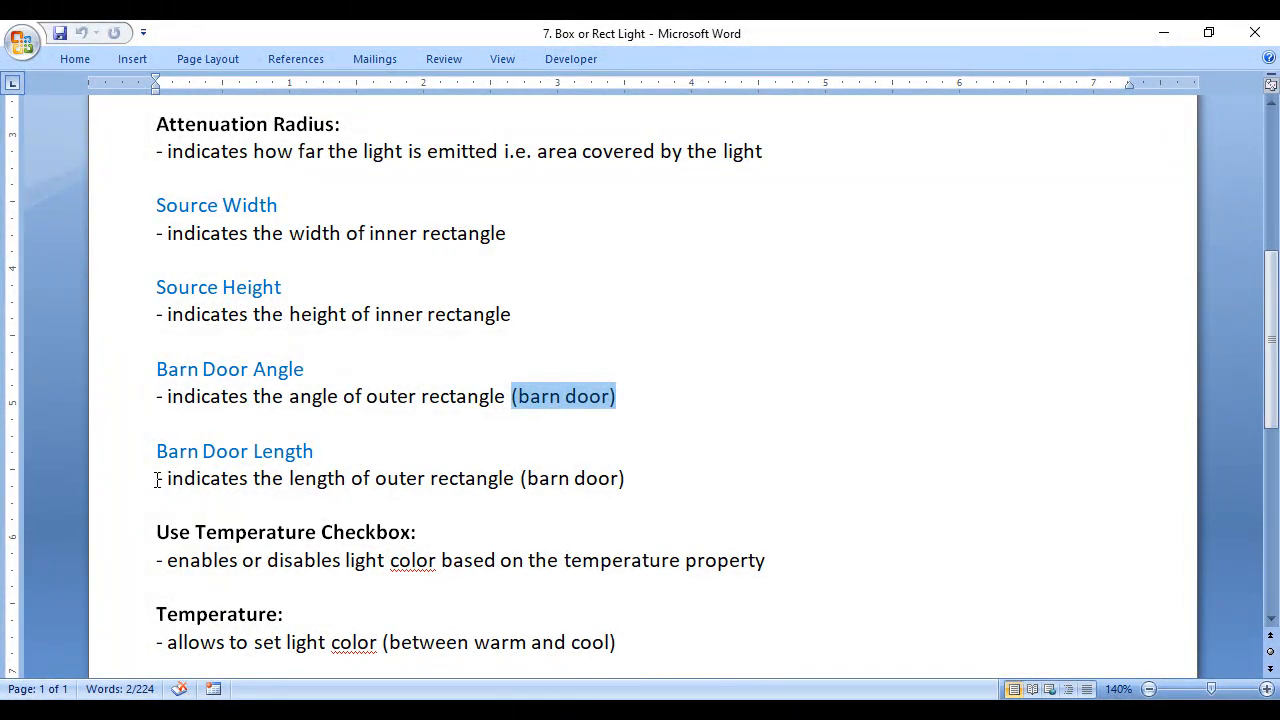
- Check the Barn Door Length note in Word, and increase that property in Unreal Editor to about 88.4
drag(163, 479, 366, 479)
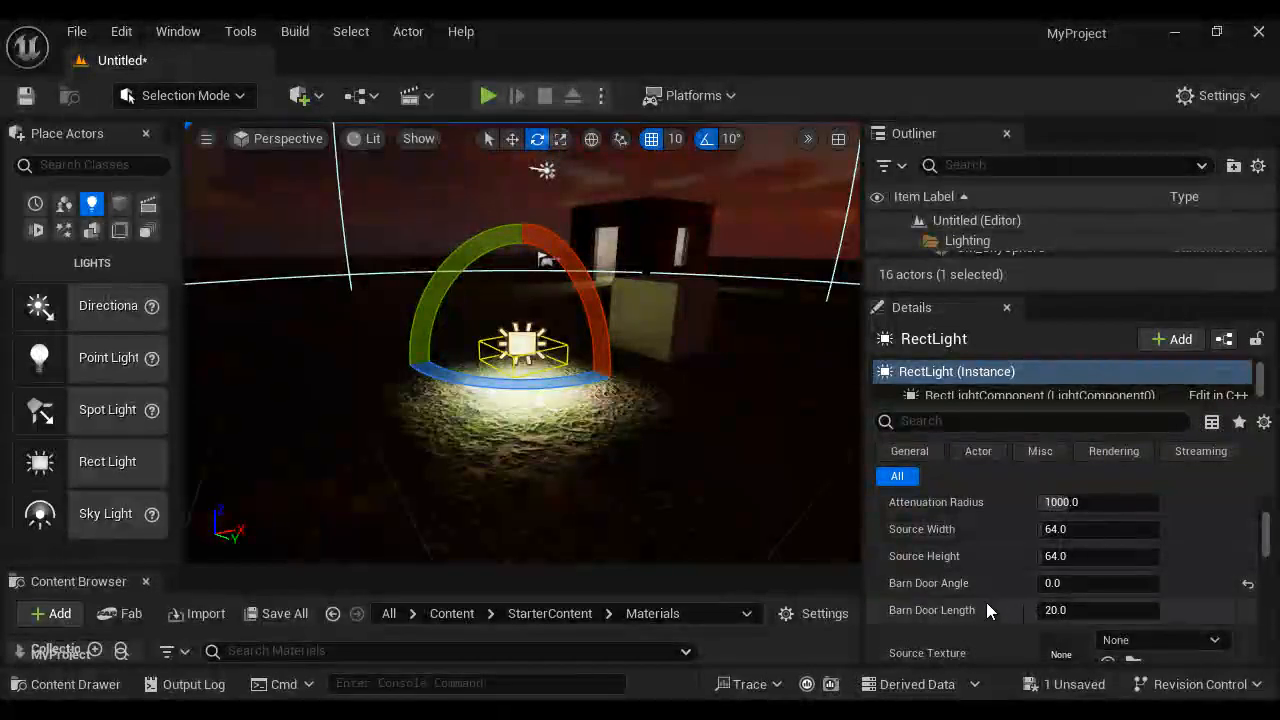
drag(1046, 610, 1162, 608)
scroll(571, 420, up, 6)
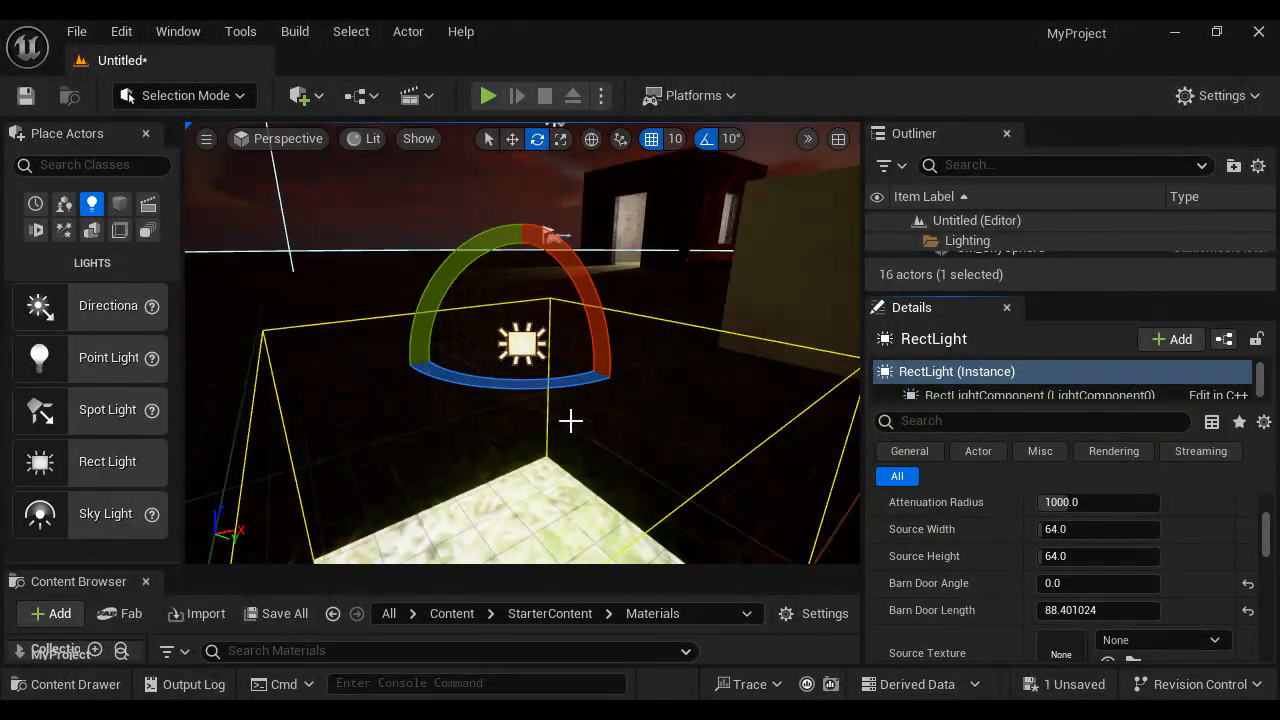
scroll(586, 434, down, 4)
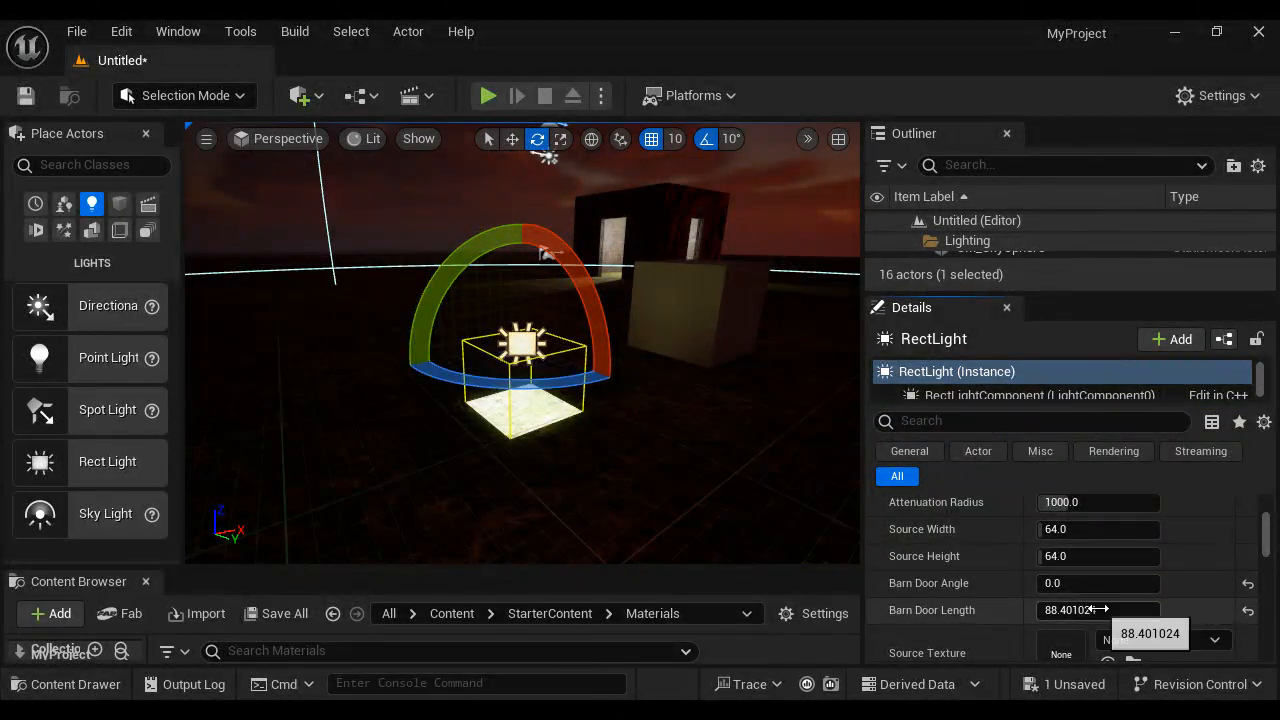
- Set the barn door length to about 34.2 and the barn door angle to 8.64
drag(1086, 609, 1012, 617)
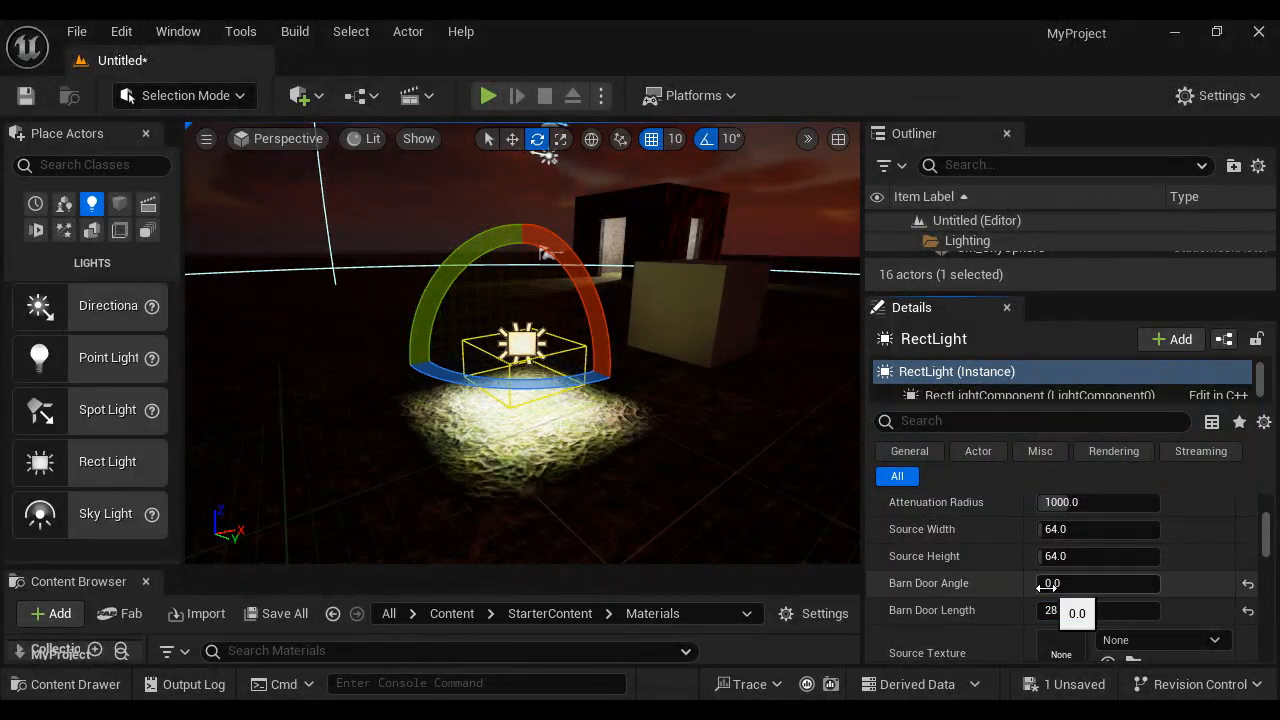
drag(1046, 587, 1083, 601)
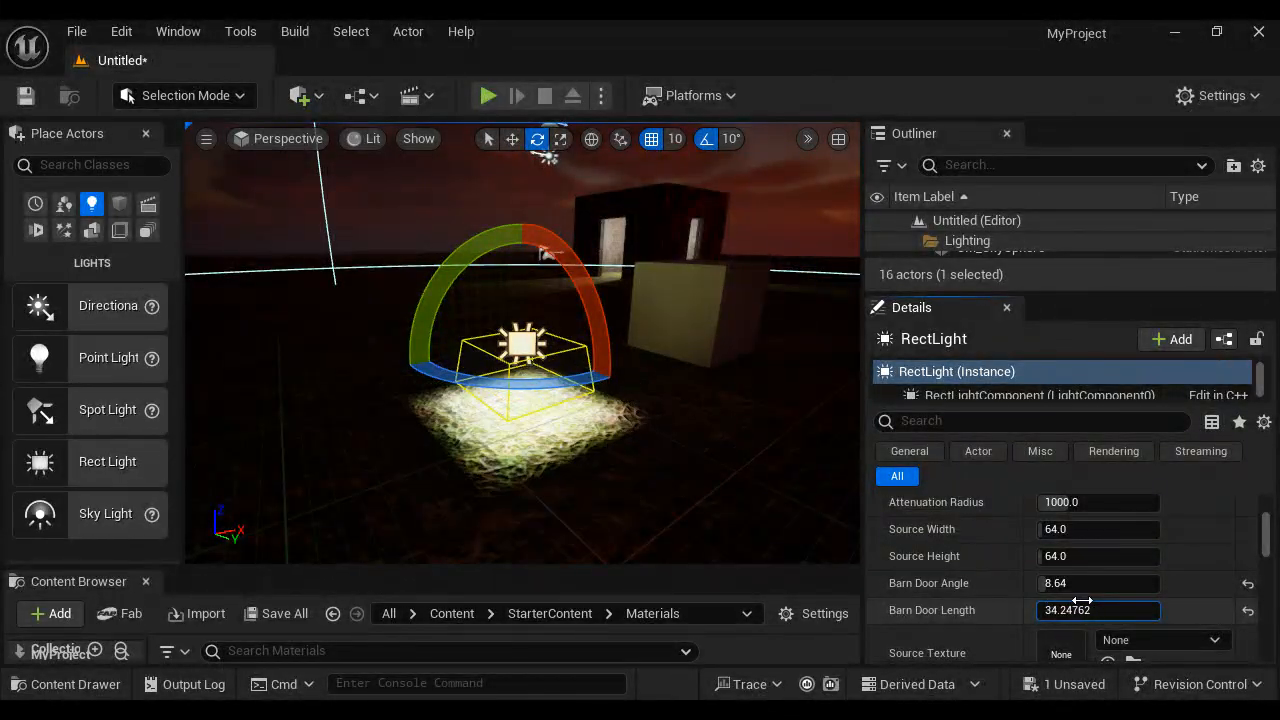
- Reset the barn door length and angle to their defaults, and rotate the rect light back to face the white cube
click(1247, 612)
click(1247, 583)
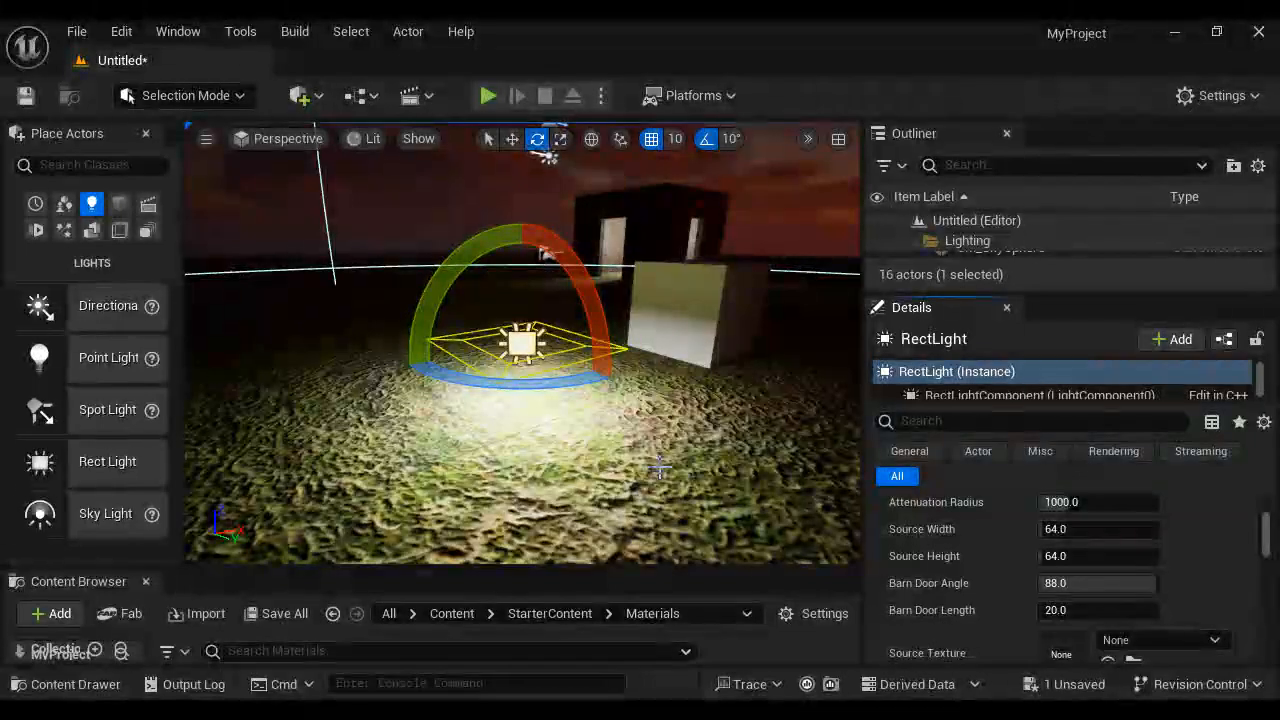
drag(477, 252, 260, 498)
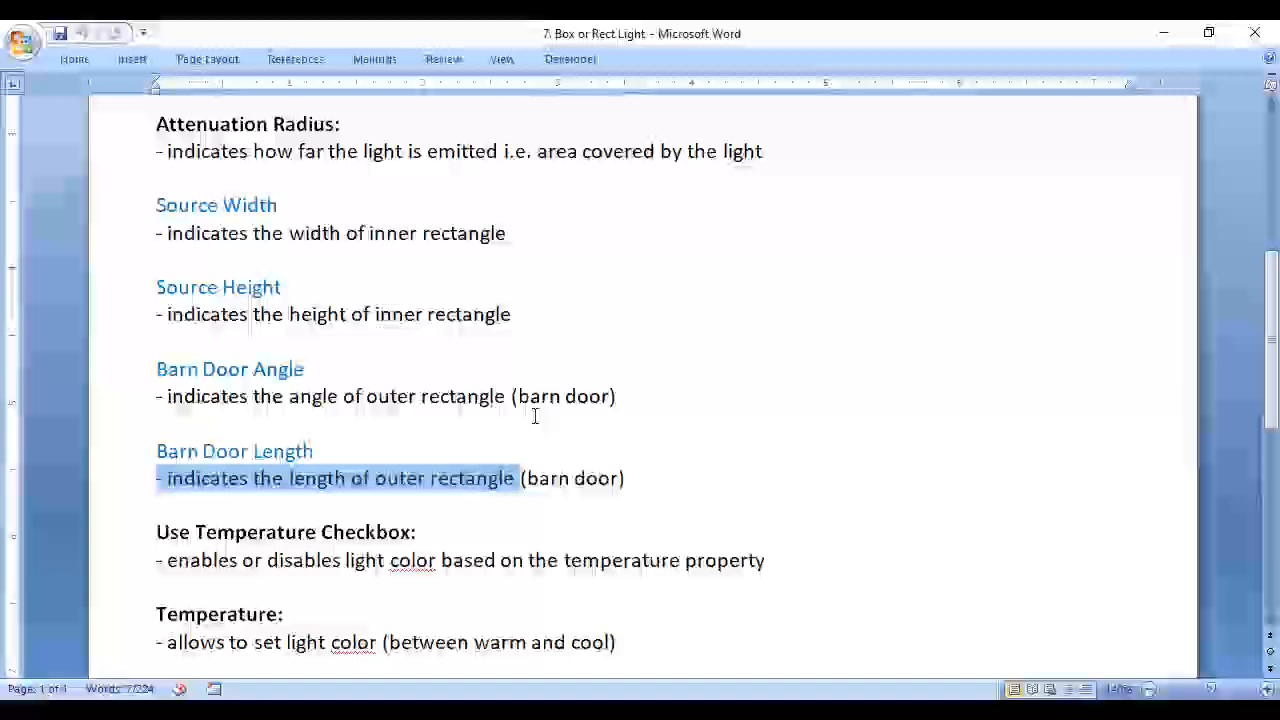
- Switch to the Word notes and read the Use Temperature Checkbox and Temperature descriptions
scroll(654, 386, down, 3)
drag(156, 268, 650, 374)
click(717, 421)
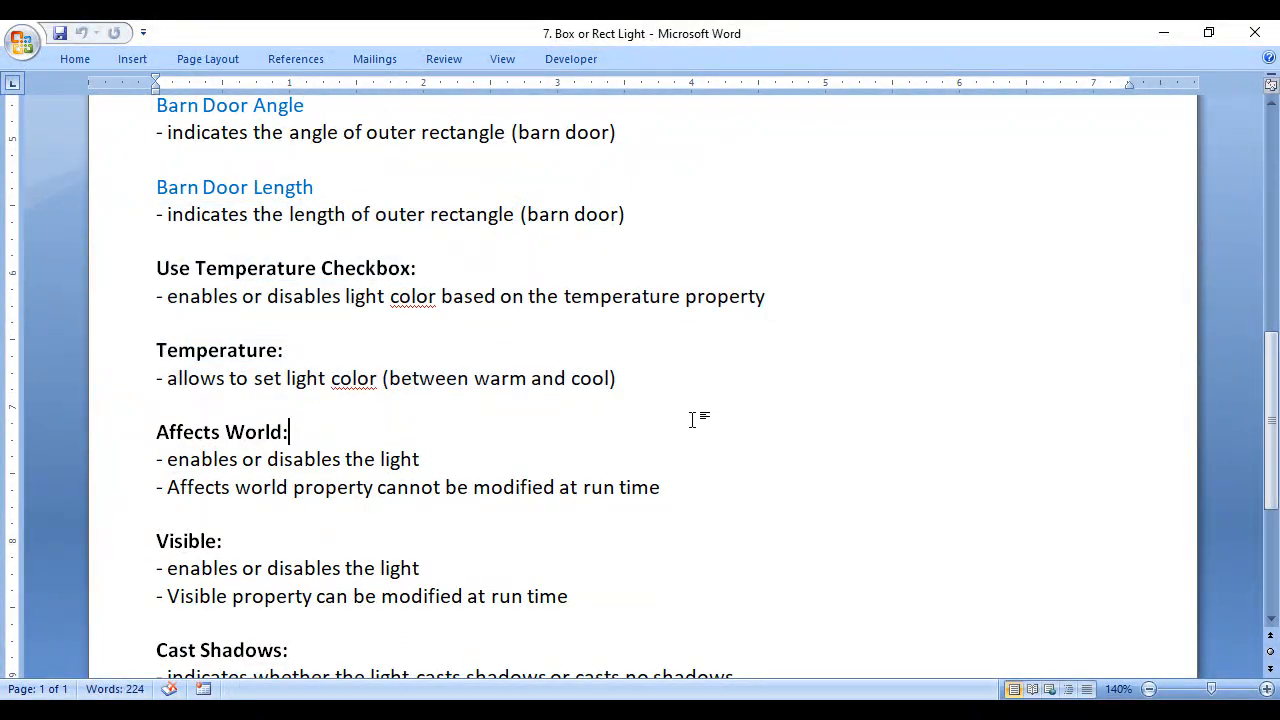
double_click(184, 302)
drag(267, 296, 440, 296)
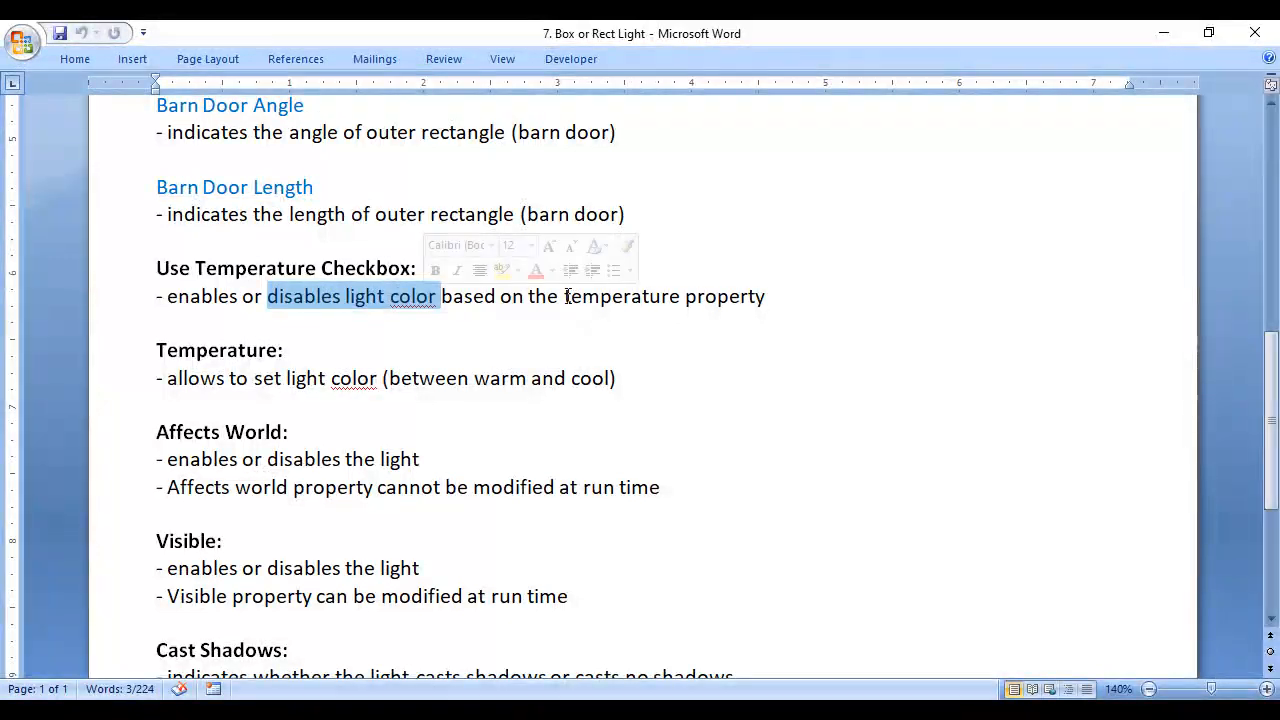
drag(565, 296, 765, 296)
drag(158, 350, 296, 350)
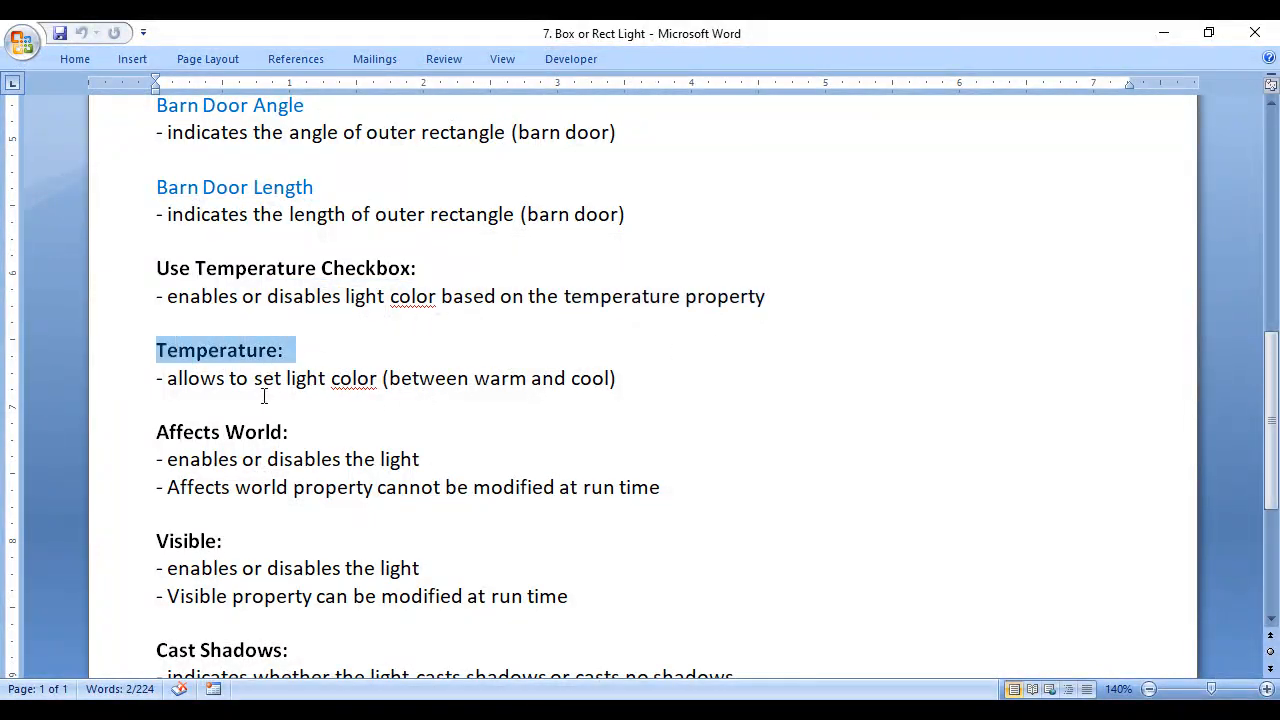
drag(386, 380, 618, 380)
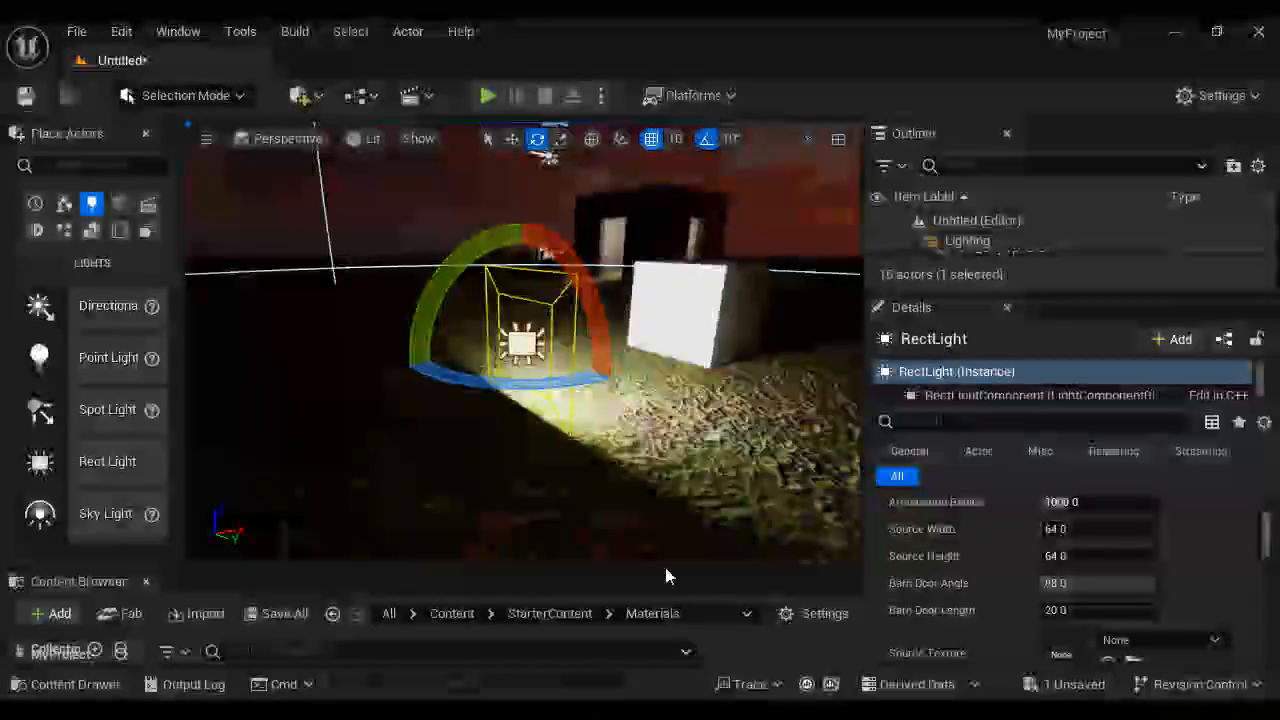
- In Unreal Editor, try Use Temperature on the rect light, set the temperature to about 5325.6, and switch the option back off
scroll(1205, 595, down, 5)
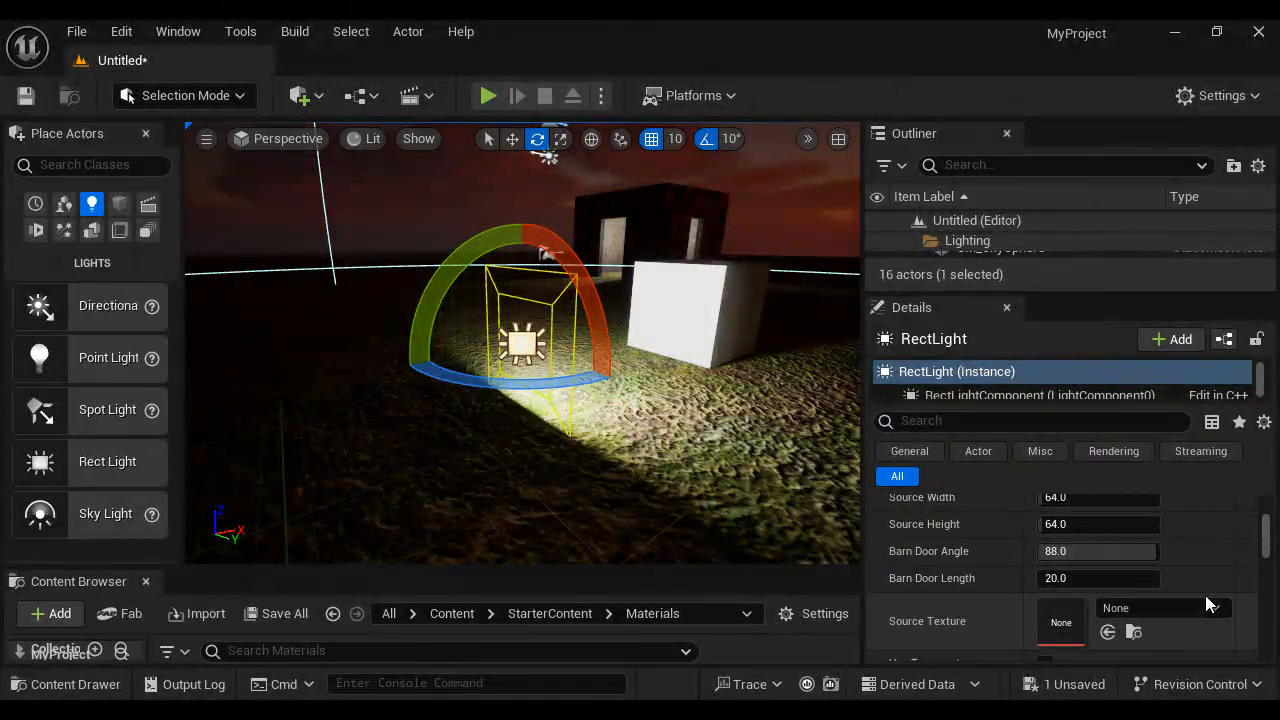
scroll(1205, 585, down, 2)
scroll(1205, 583, up, 4)
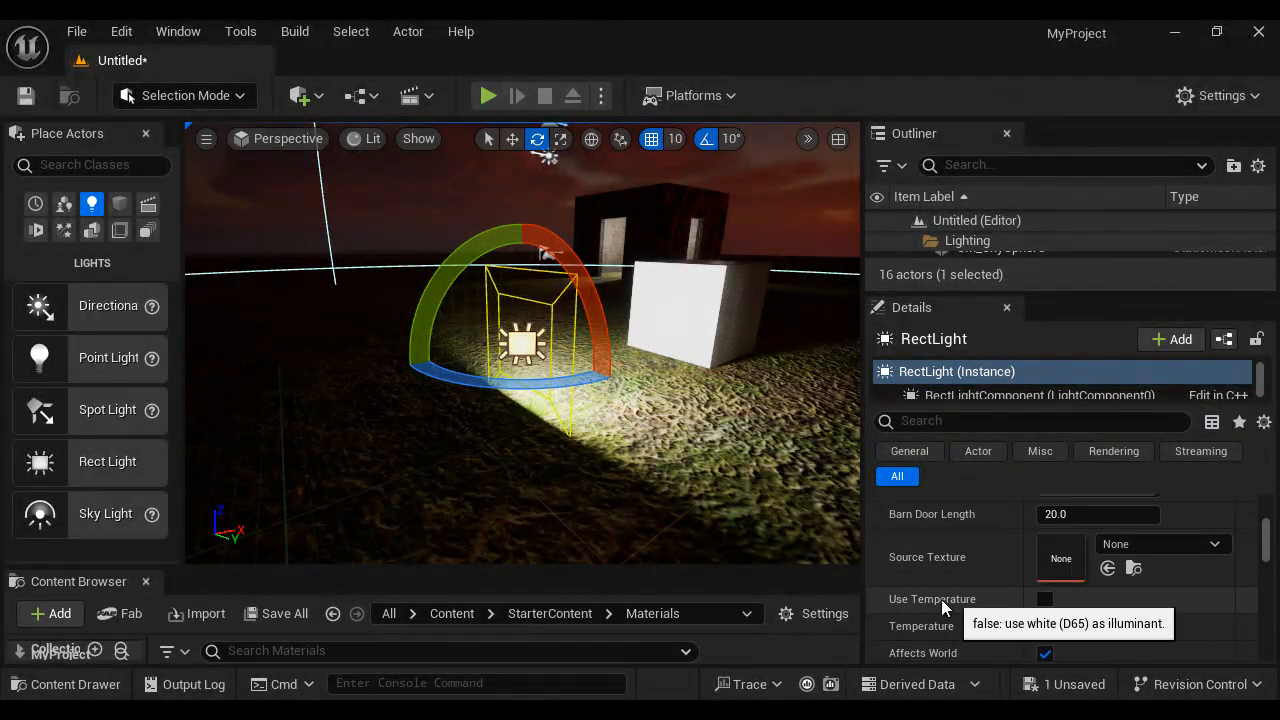
click(1045, 599)
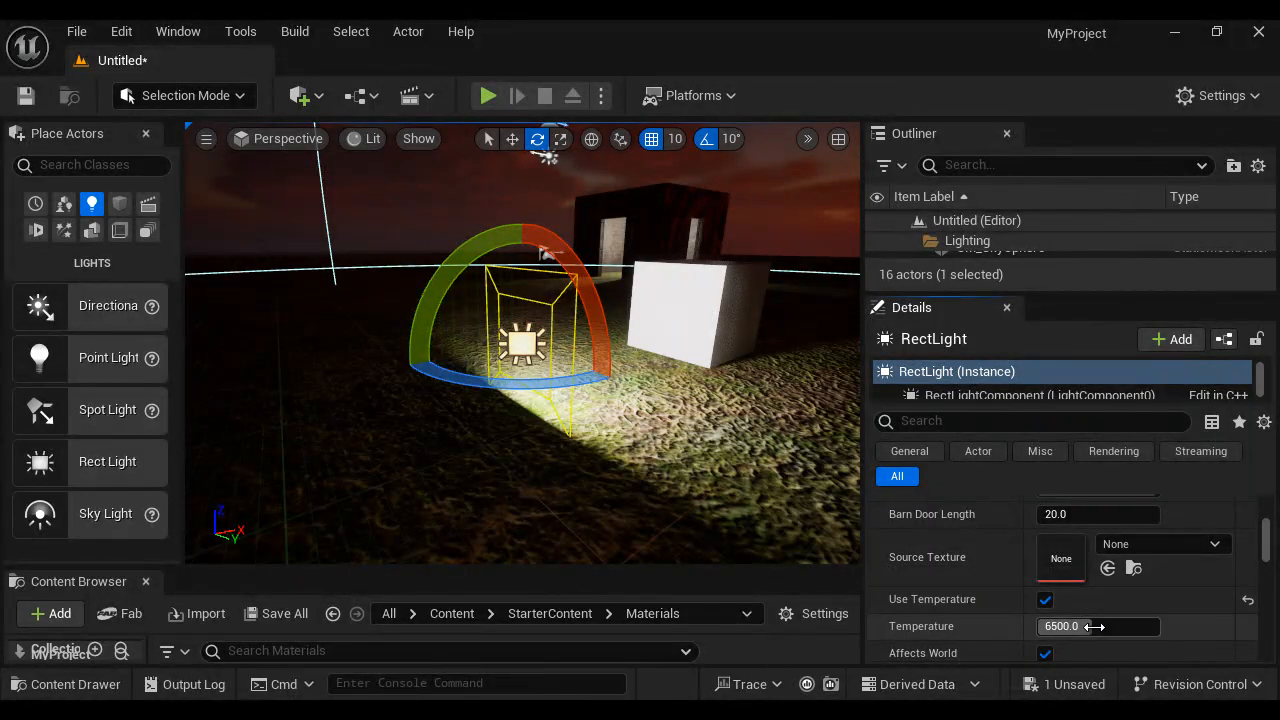
drag(1080, 627, 1009, 657)
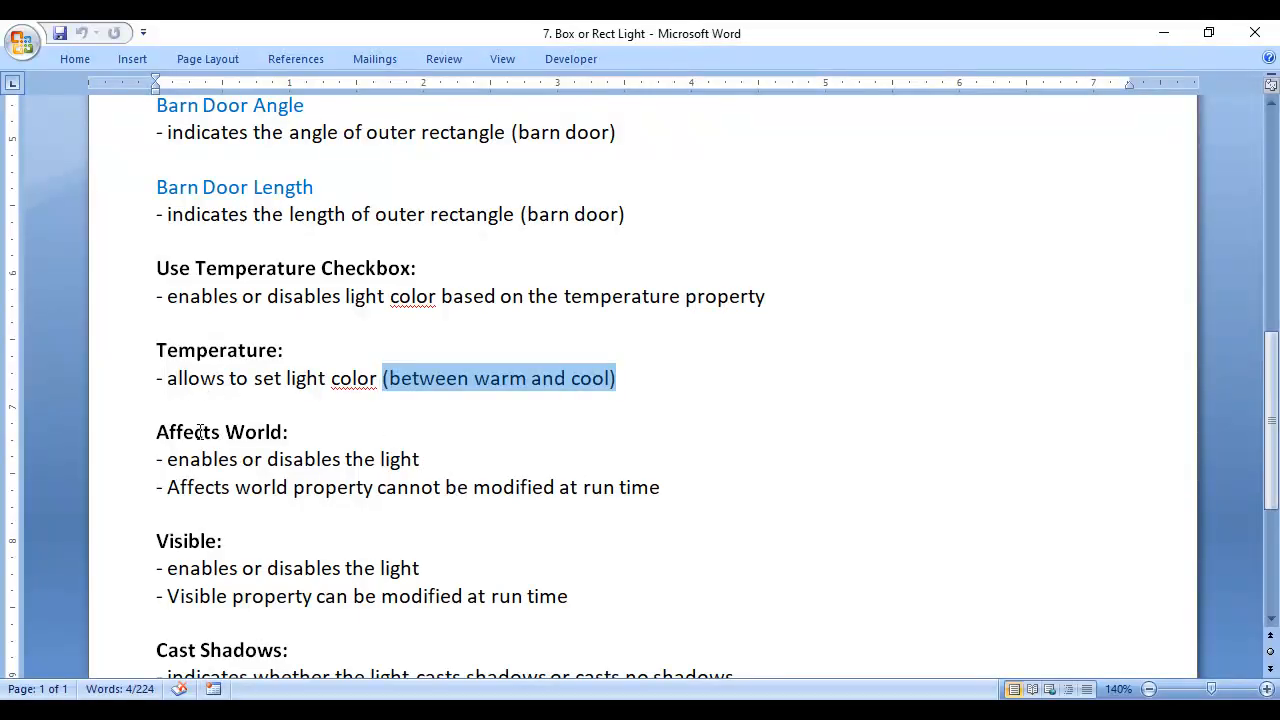
- Switch to the Word notes and read the Affects World and Visible descriptions, comparing which one can be modified at run time
drag(148, 432, 288, 432)
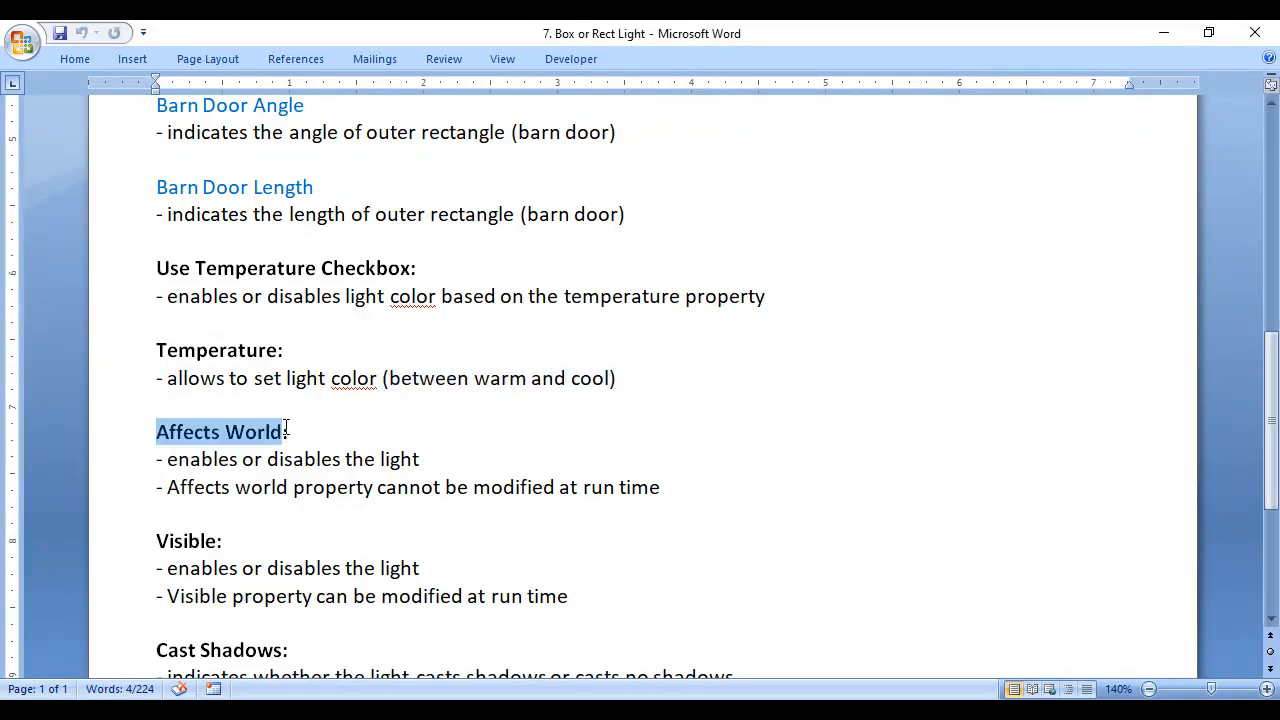
scroll(295, 432, down, 3)
click(156, 414)
click(530, 434)
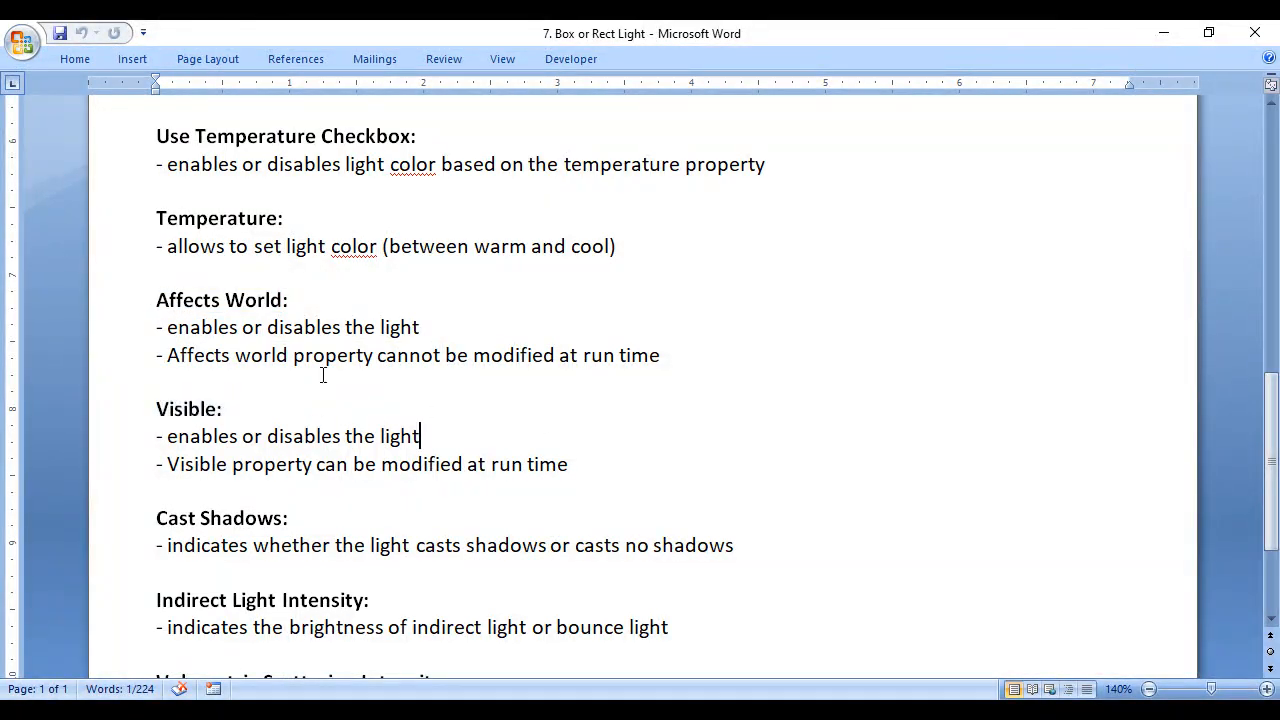
drag(250, 327, 409, 322)
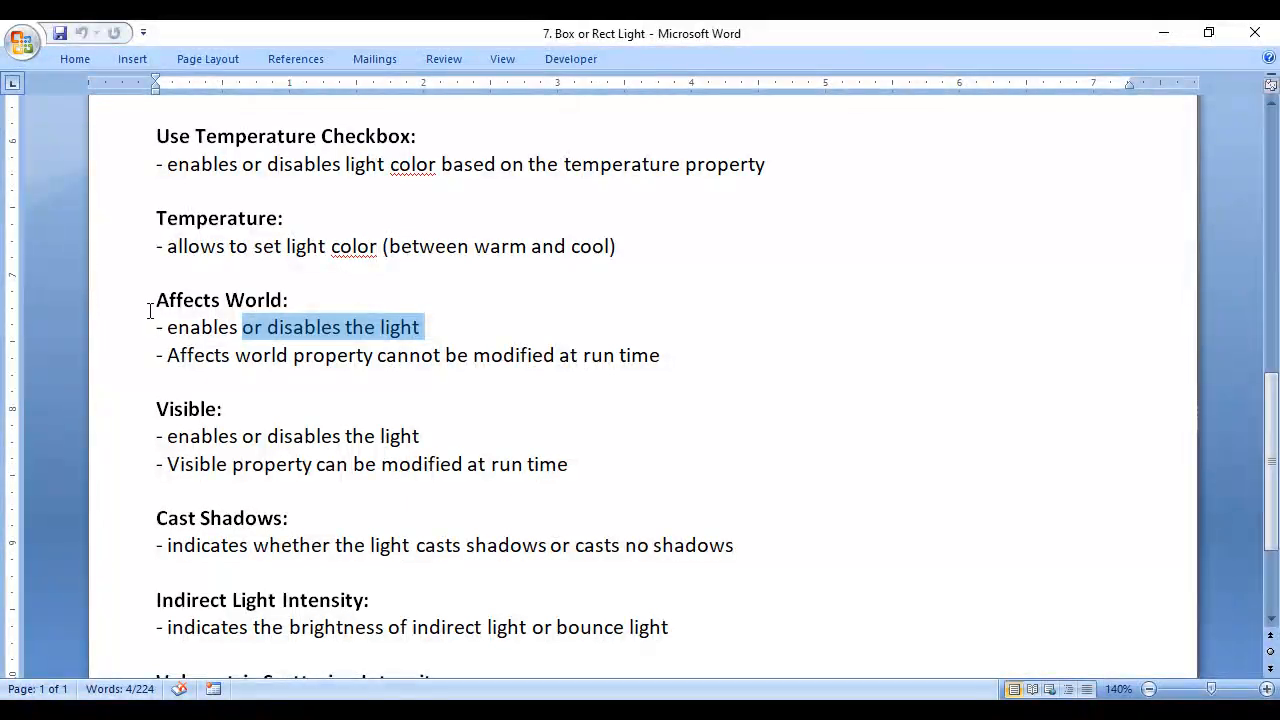
drag(149, 302, 296, 302)
click(152, 409)
drag(152, 409, 224, 409)
drag(156, 464, 608, 484)
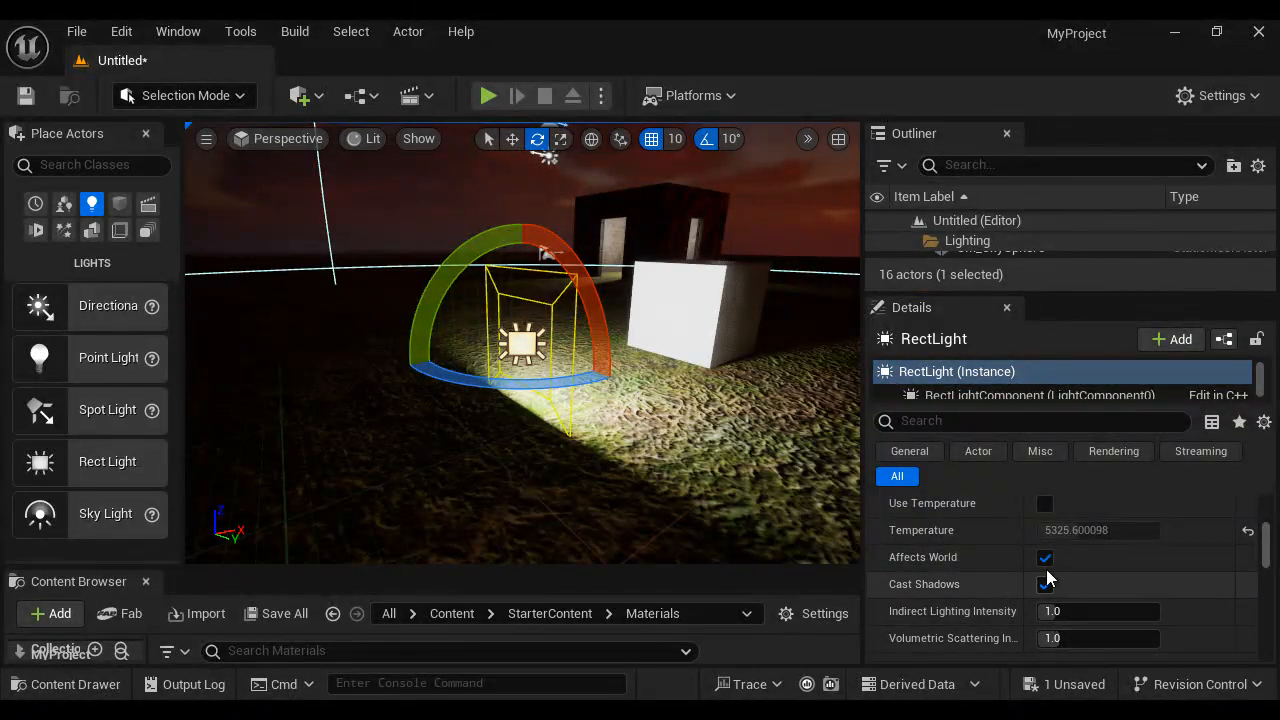
- Back in Unreal Editor, toggle the rect light's Affects World property off and on twice
click(1045, 558)
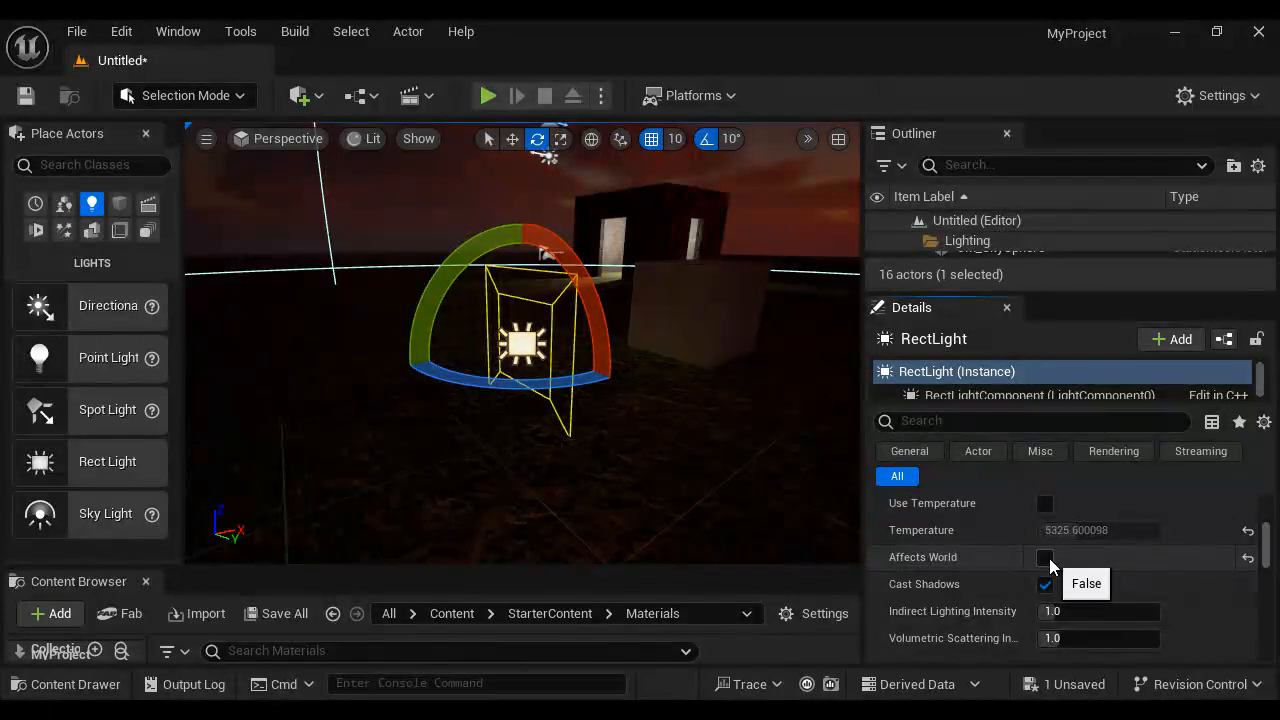
click(1045, 558)
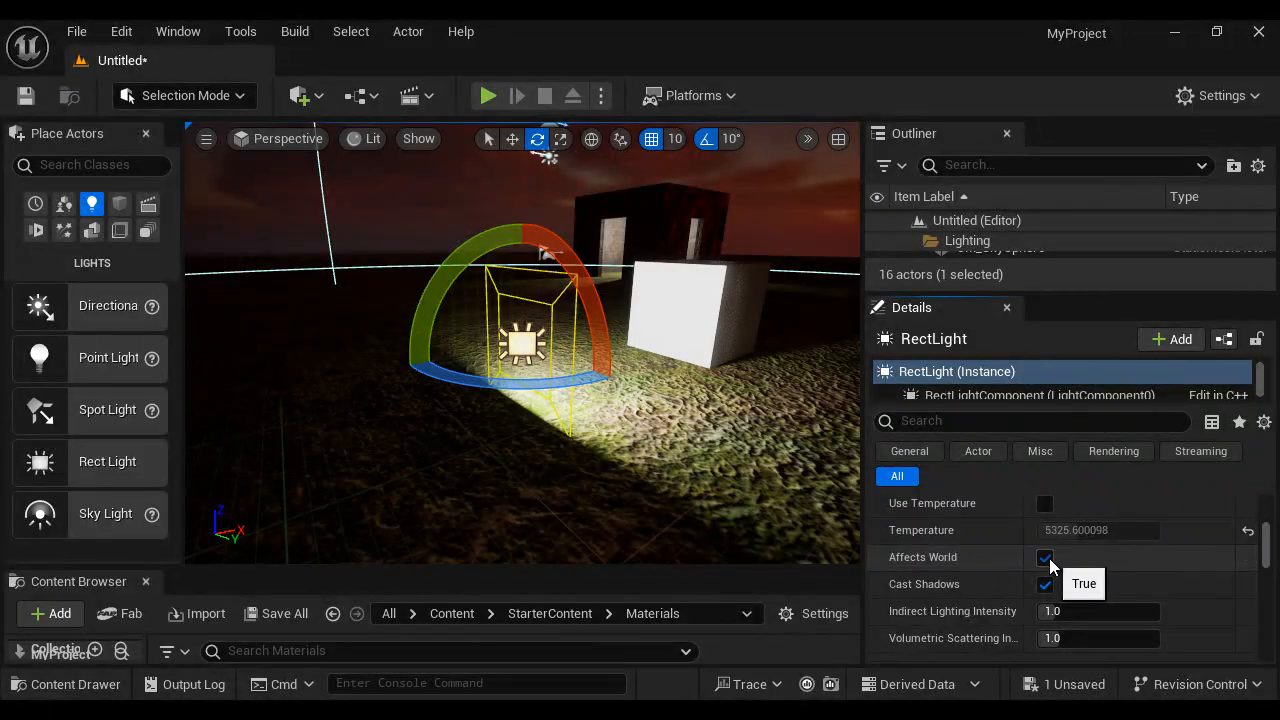
click(1045, 558)
click(1045, 558)
- Toggle the rect light's Visible property in the Rendering section off and on twice
scroll(1100, 565, down, 3)
click(1045, 625)
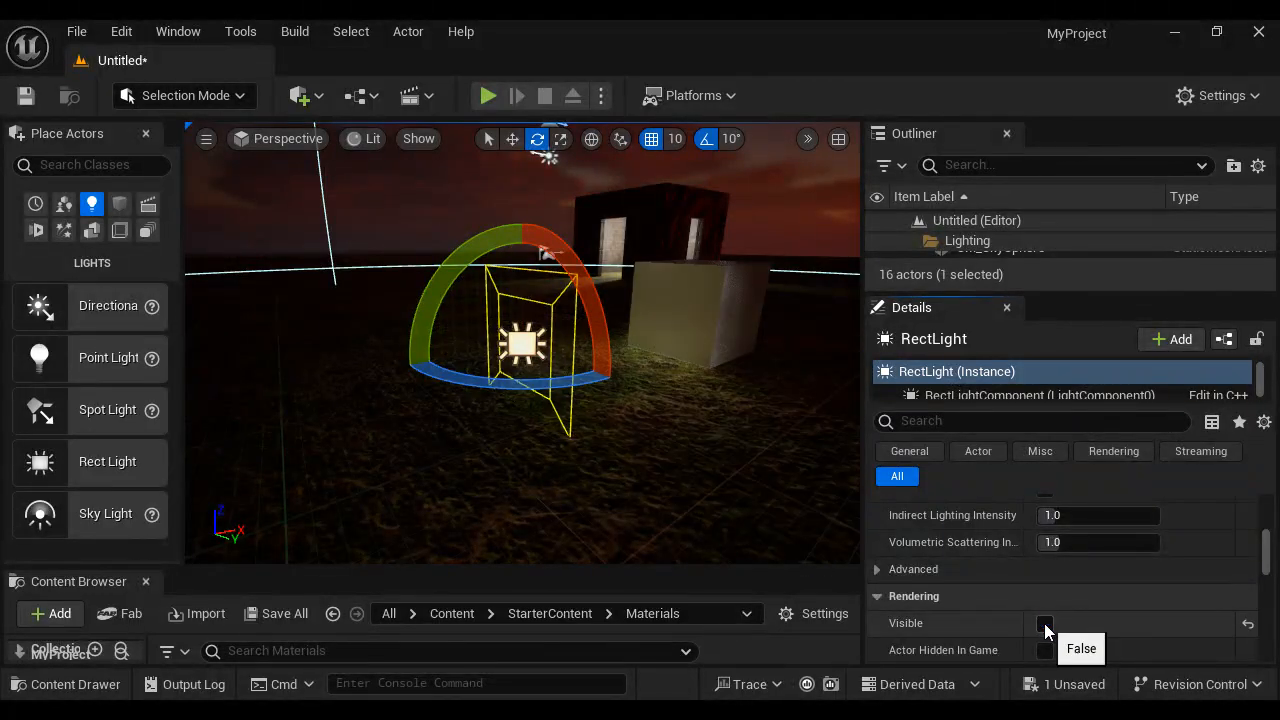
click(1045, 625)
click(1045, 625)
click(1045, 625)
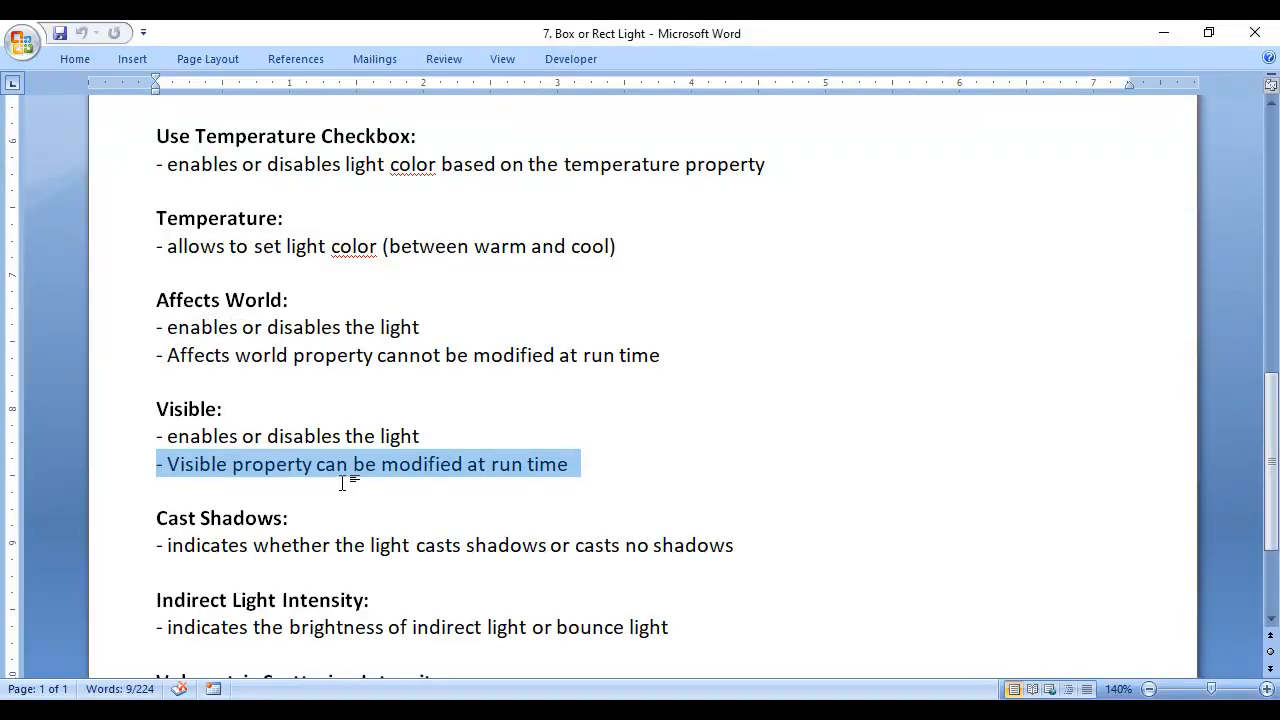
- Switch to the Word notes and read the Cast Shadows description
scroll(300, 470, down, 2)
click(159, 396)
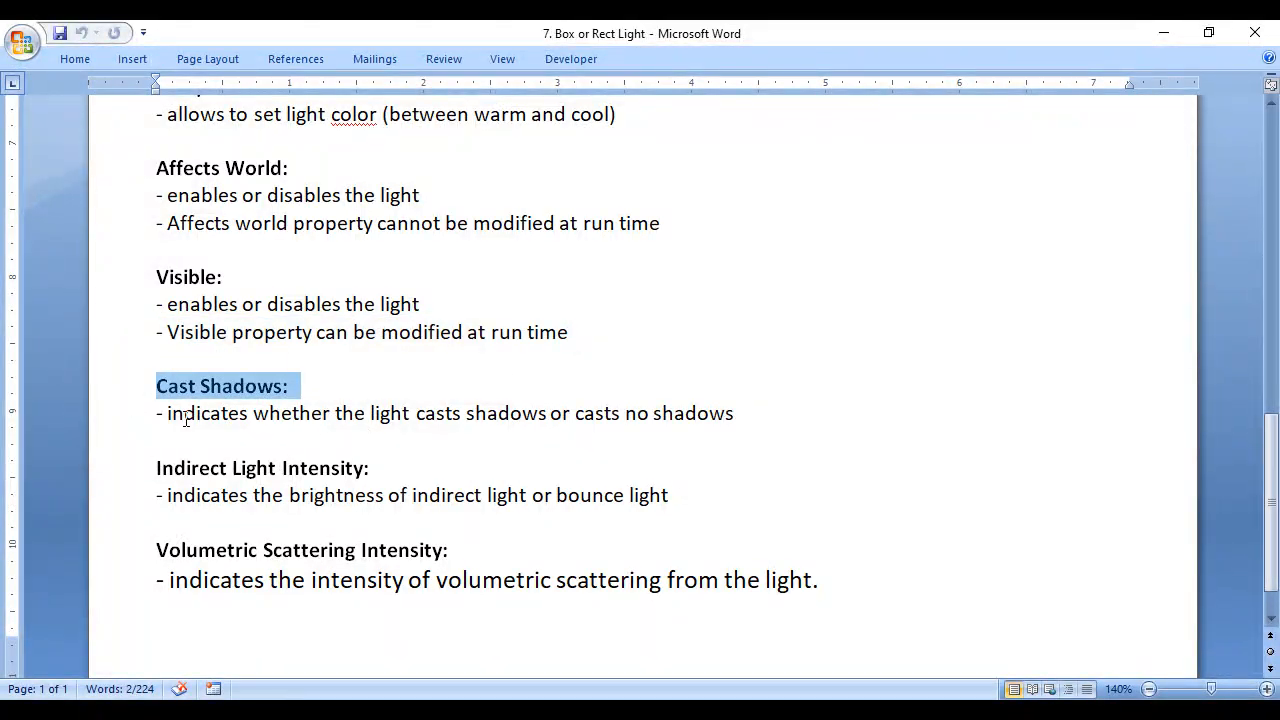
drag(157, 413, 753, 416)
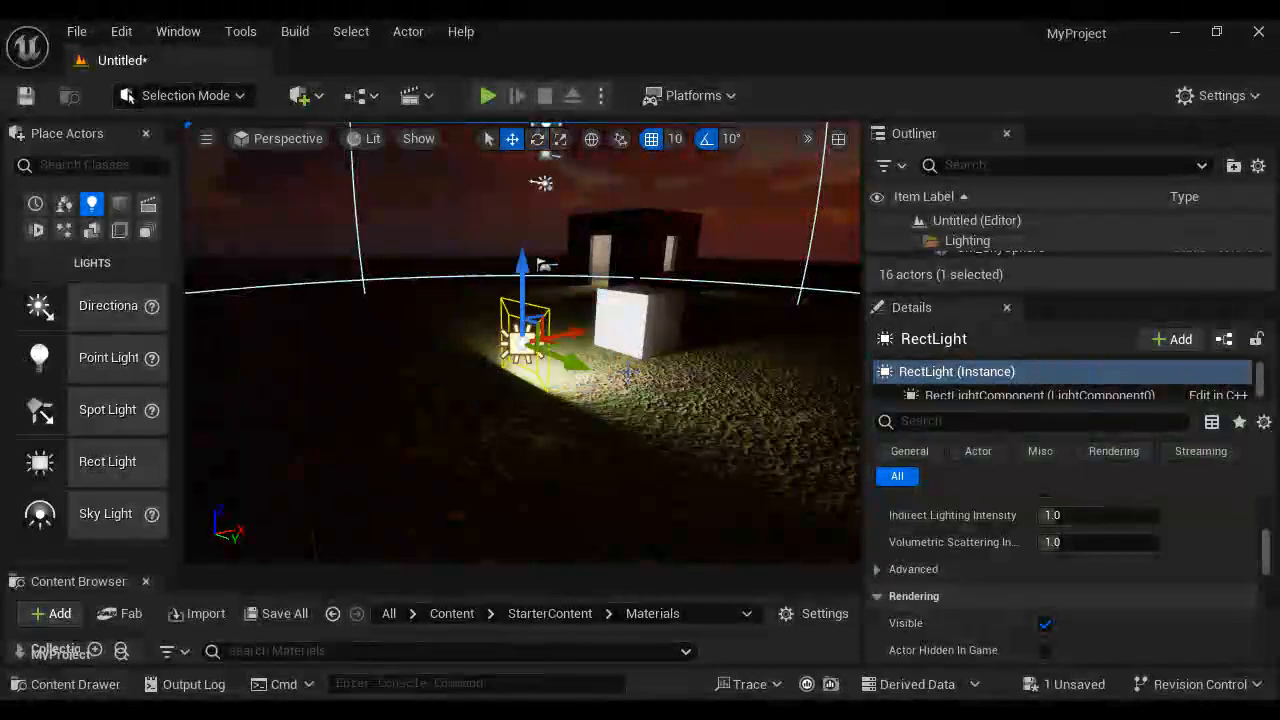
- In Unreal Editor, move the rect light closer to the white cube and raise it slightly
drag(568, 335, 620, 324)
drag(578, 260, 579, 241)
alt+drag(722, 357, 798, 356)
scroll(799, 356, down, 3)
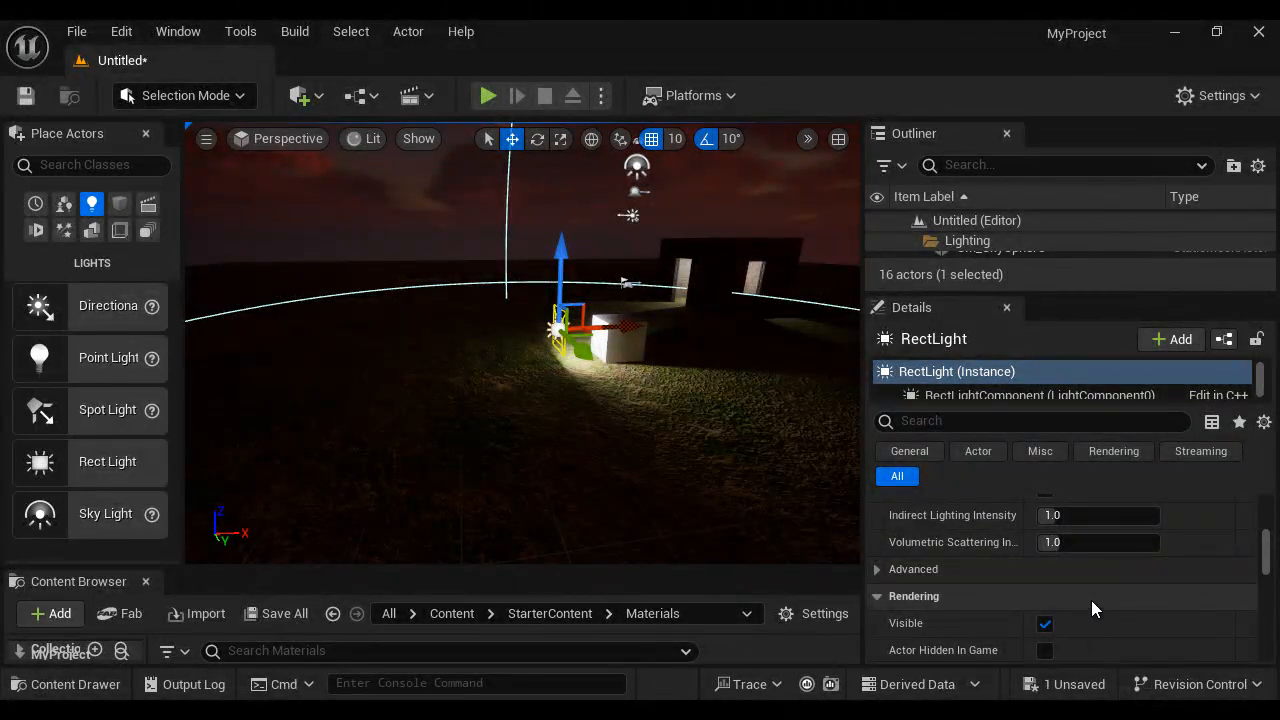
- Toggle the rect light's Cast Shadows property several times to compare the lighting, leaving it disabled
scroll(1091, 600, up, 3)
click(1044, 584)
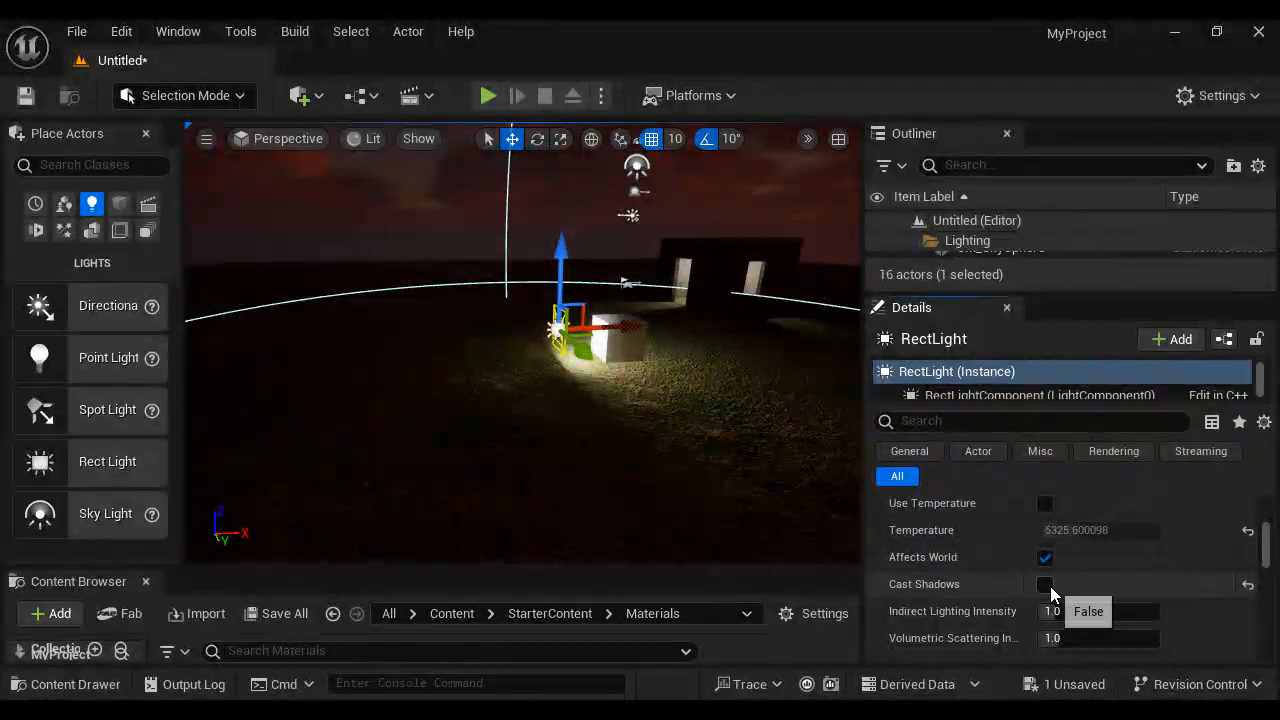
click(1045, 585)
click(1049, 586)
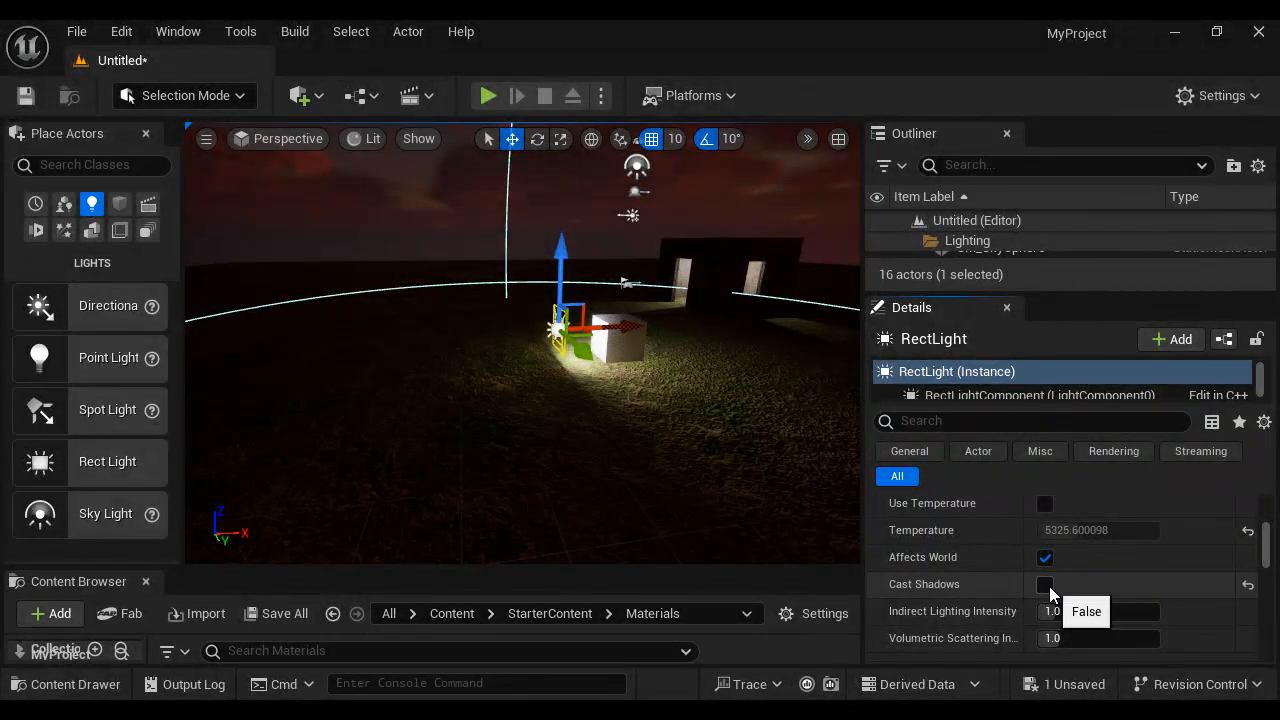
click(1049, 586)
click(1049, 586)
click(1049, 586)
click(1049, 586)
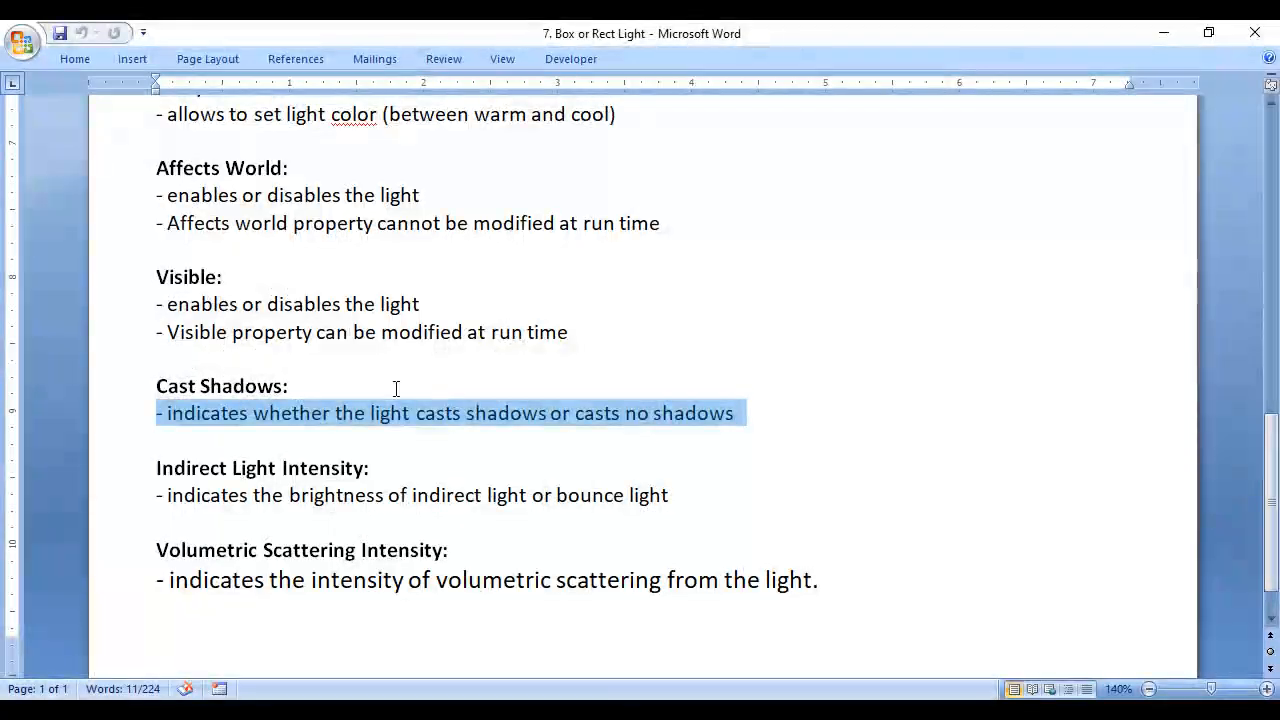
- Read the Indirect Light Intensity note in Word, and move the rect light slightly away from the white cube in Unreal Editor
drag(289, 495, 670, 495)
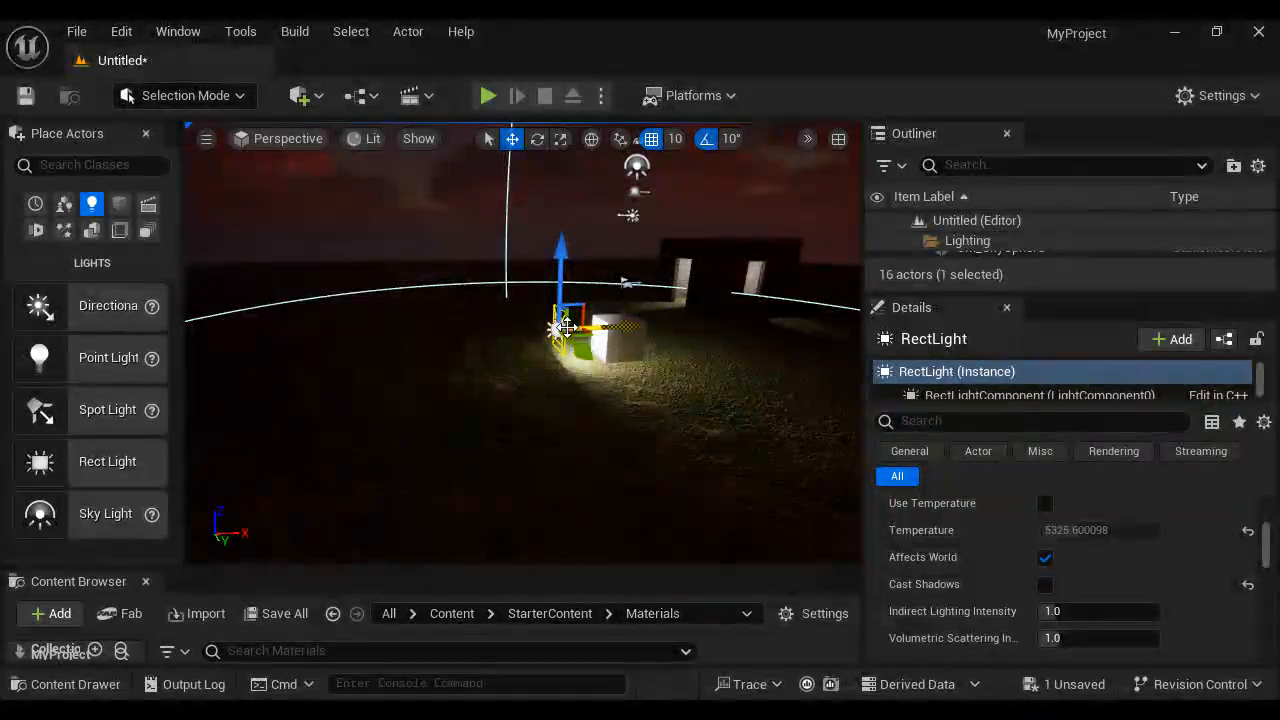
scroll(580, 327, up, 2)
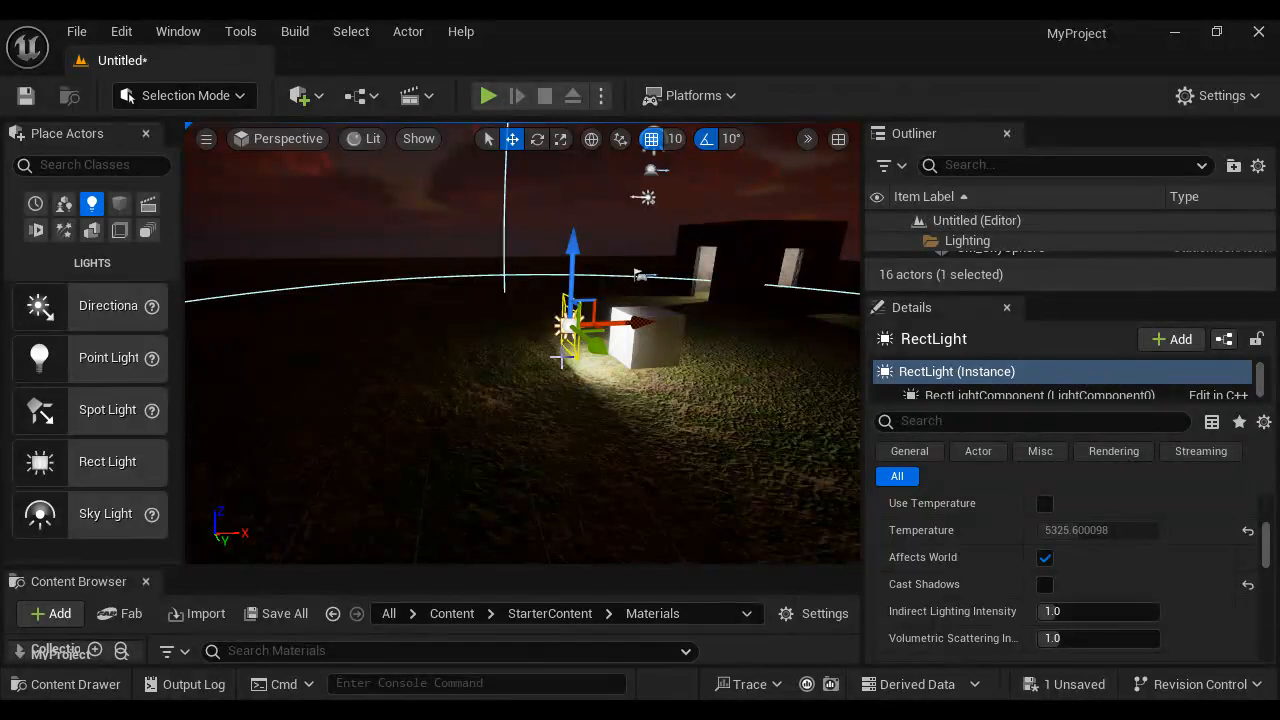
scroll(557, 383, up, 2)
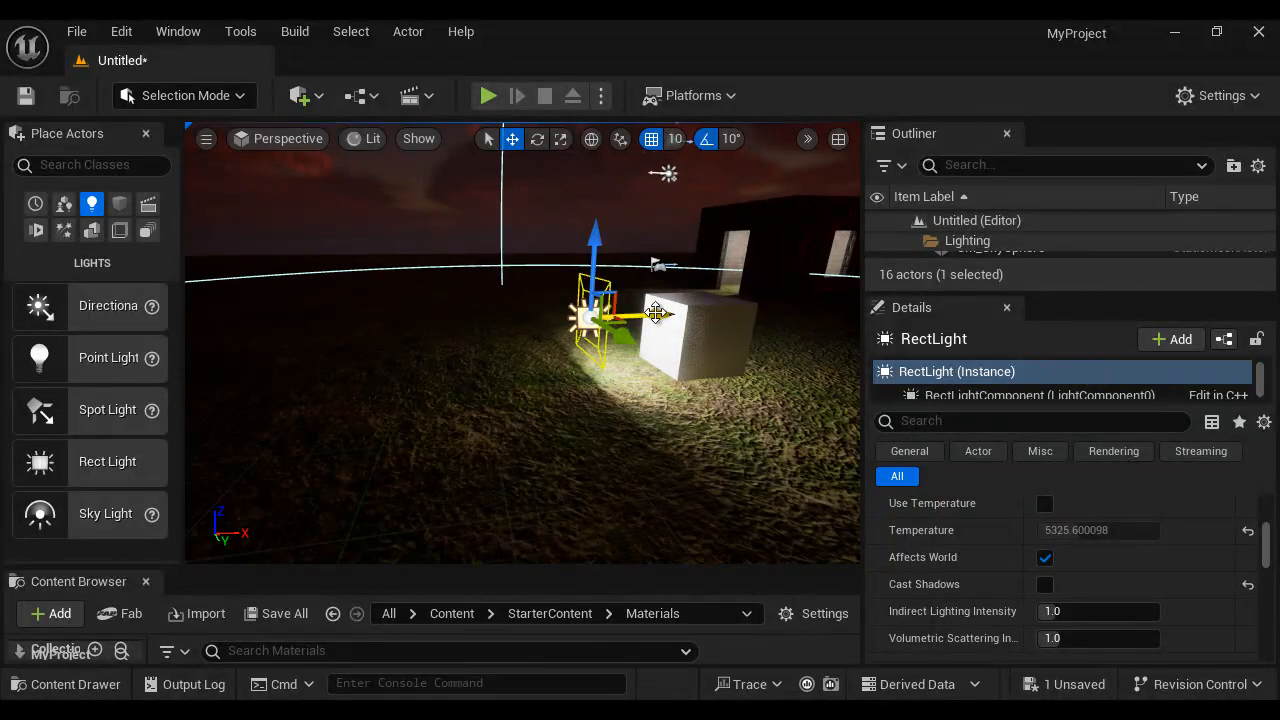
drag(655, 314, 640, 315)
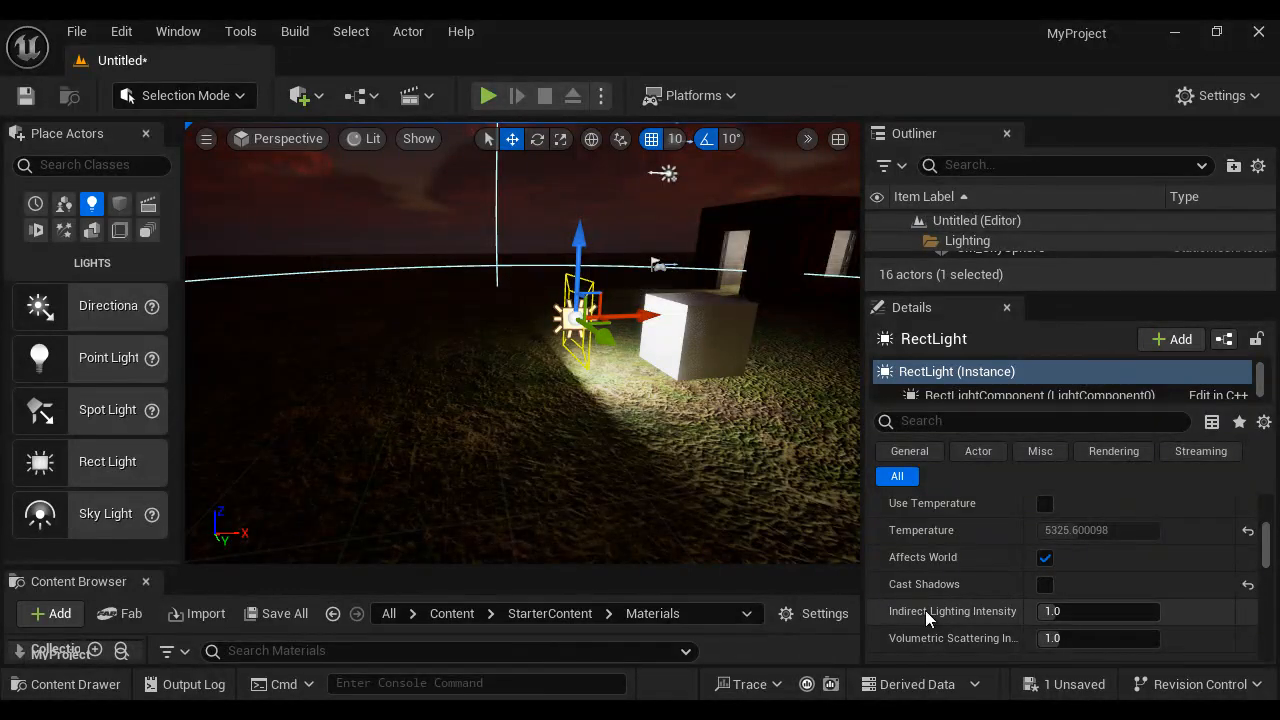
- Raise the rect light's Indirect Lighting Intensity to 6.0, and lower it to 0.0
drag(1057, 610, 1276, 610)
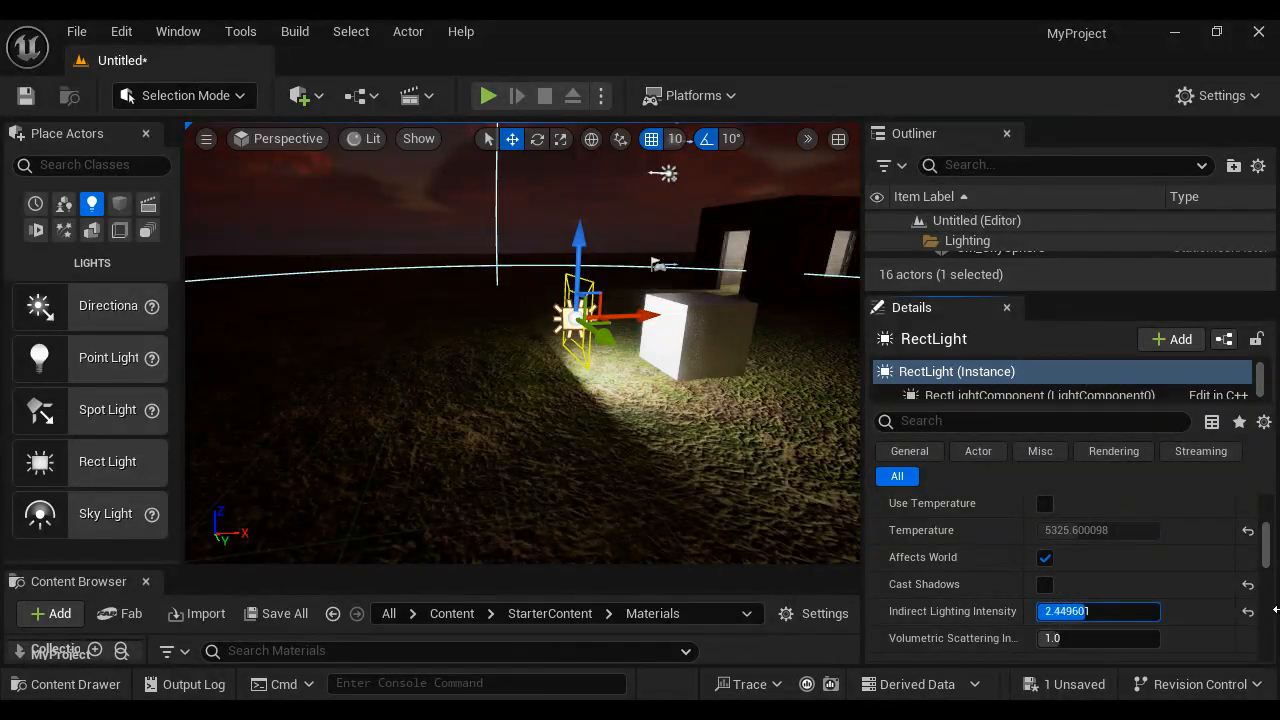
drag(1272, 536, 1276, 537)
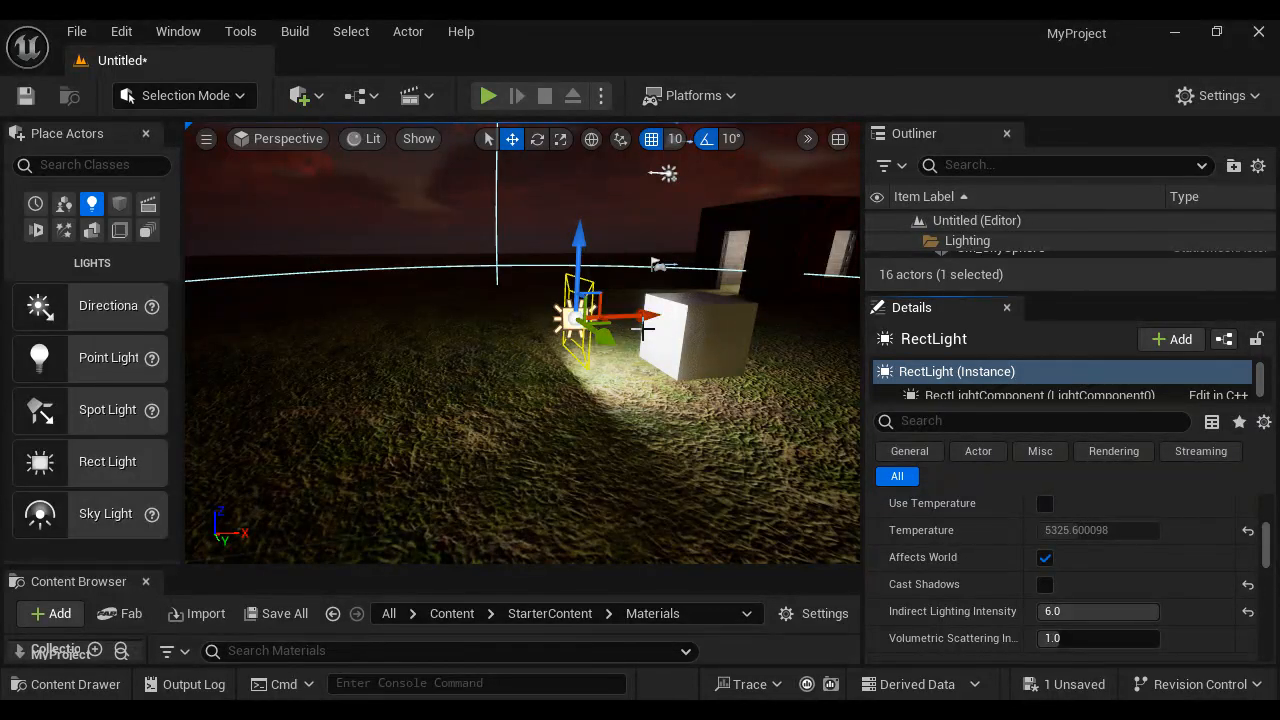
drag(1140, 611, 969, 643)
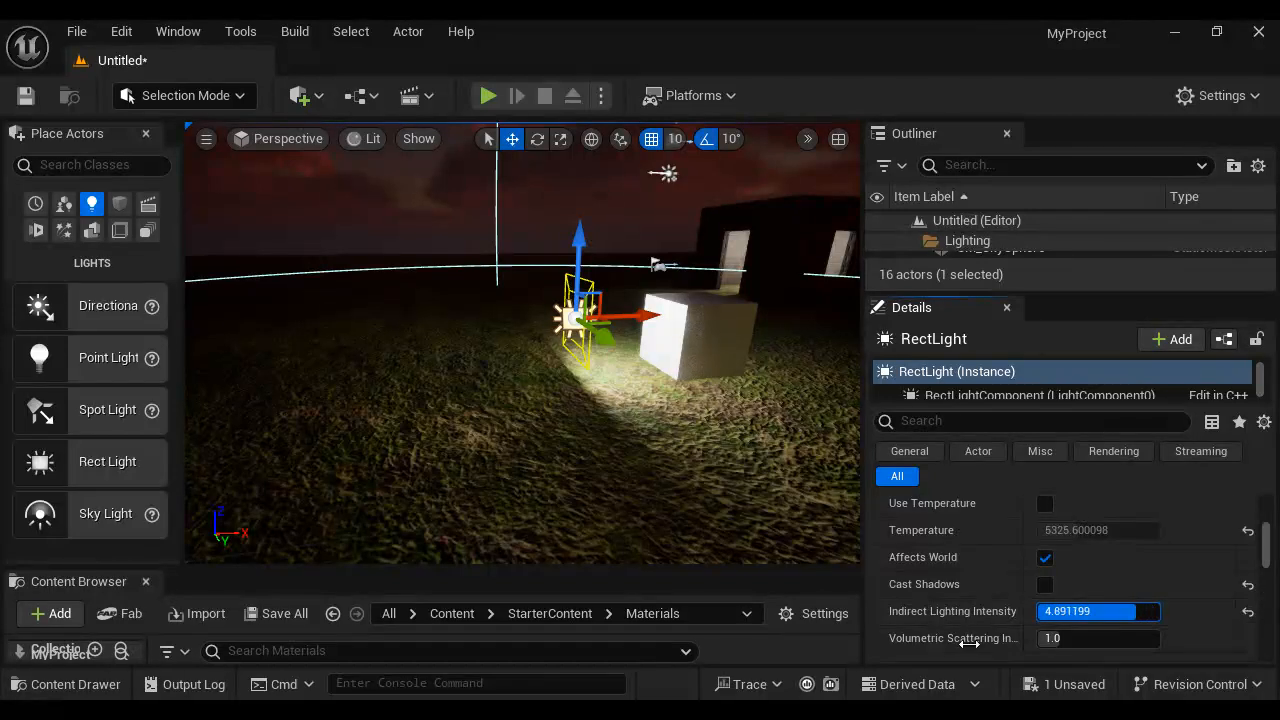
drag(584, 678, 122, 688)
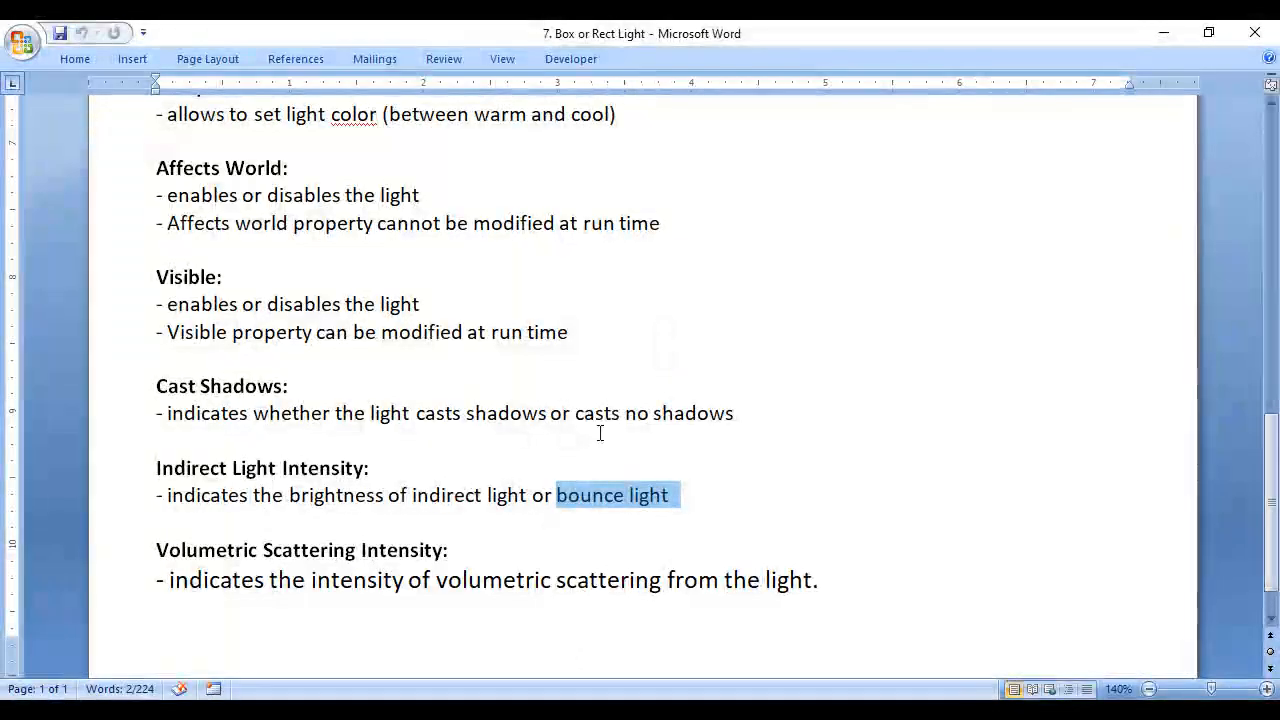
- Switch to the Word notes and read the Volumetric Scattering Intensity description
scroll(514, 485, down, 1)
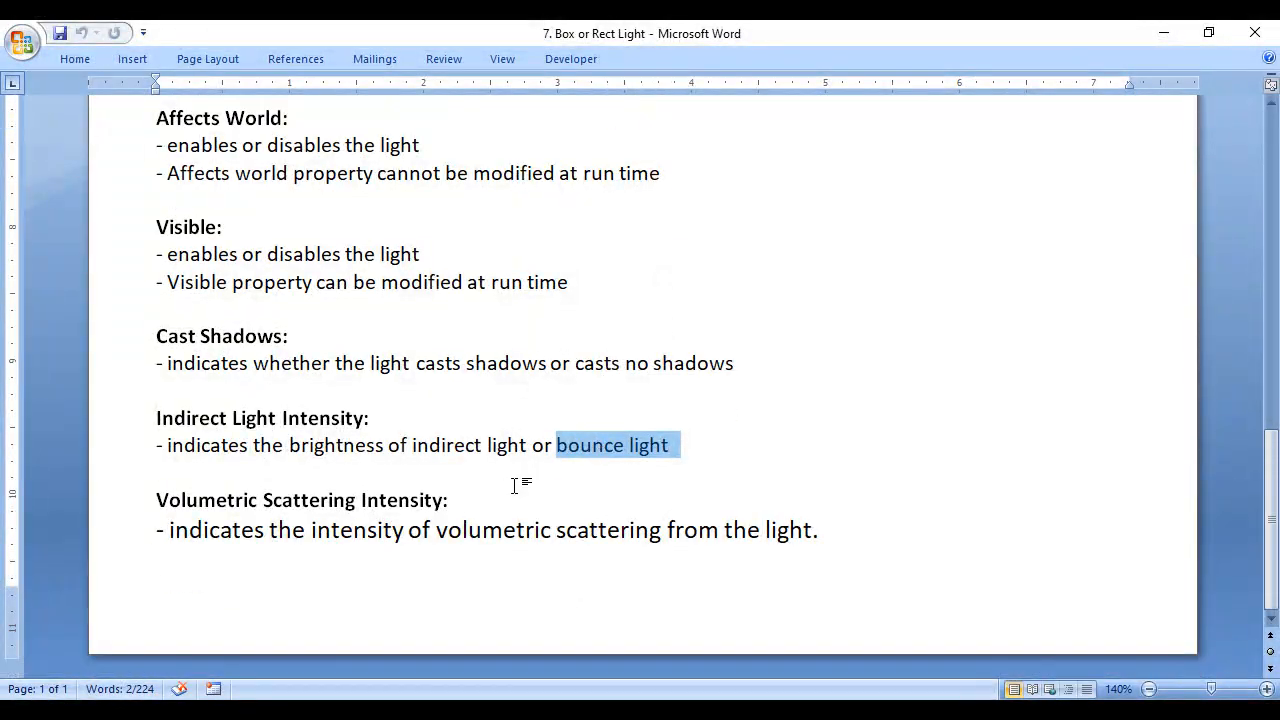
drag(158, 500, 381, 502)
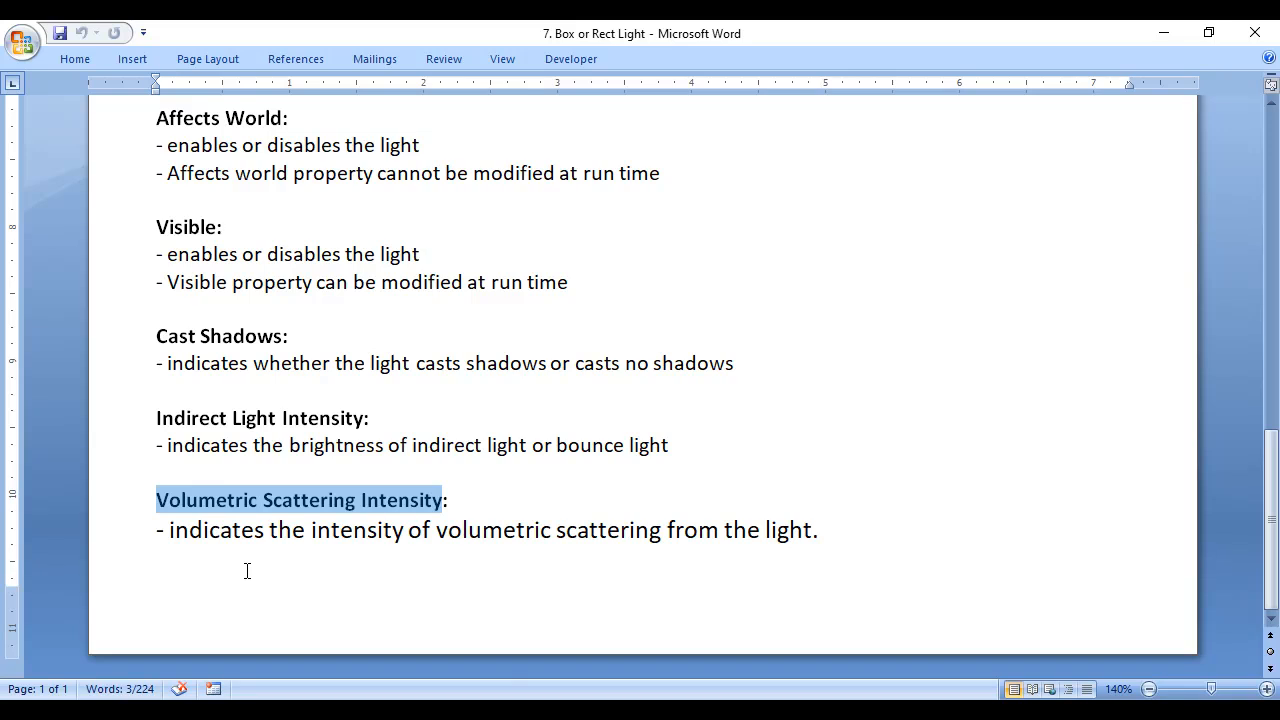
drag(160, 530, 839, 528)
click(797, 551)
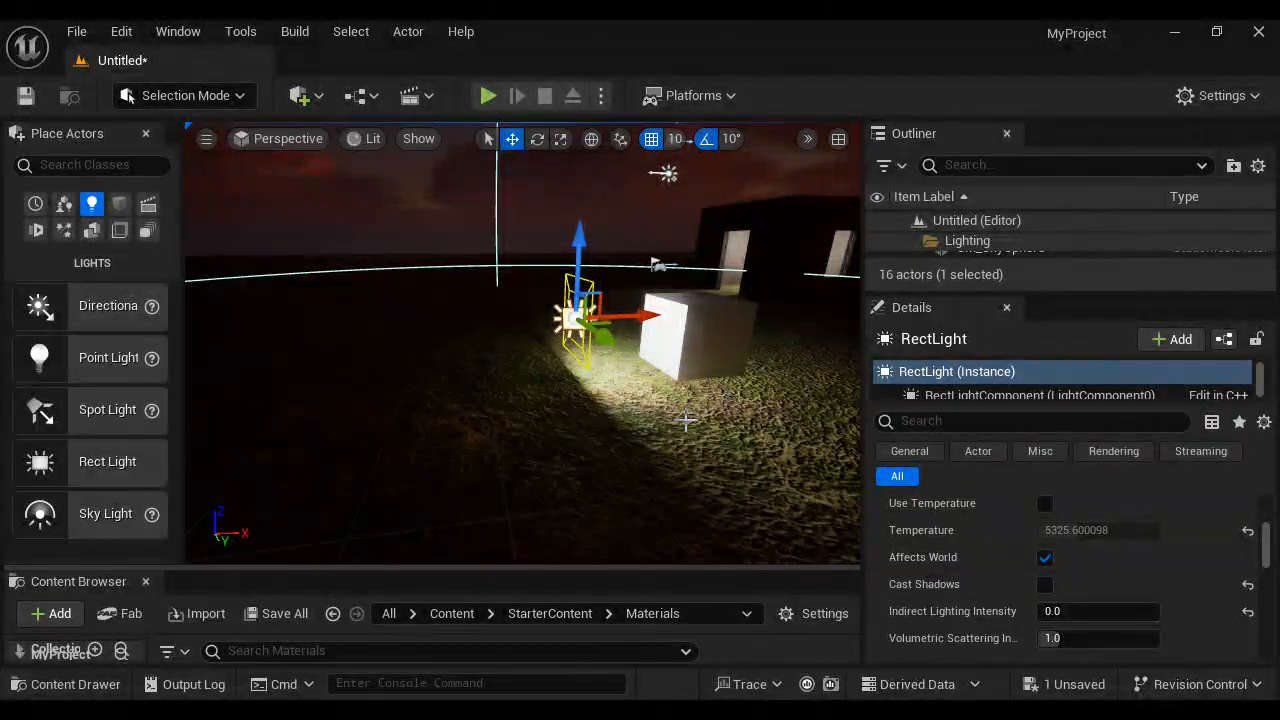
- In Unreal Editor, set the rect light's source width to 440 and source height to 256
alt+drag(681, 461, 743, 472)
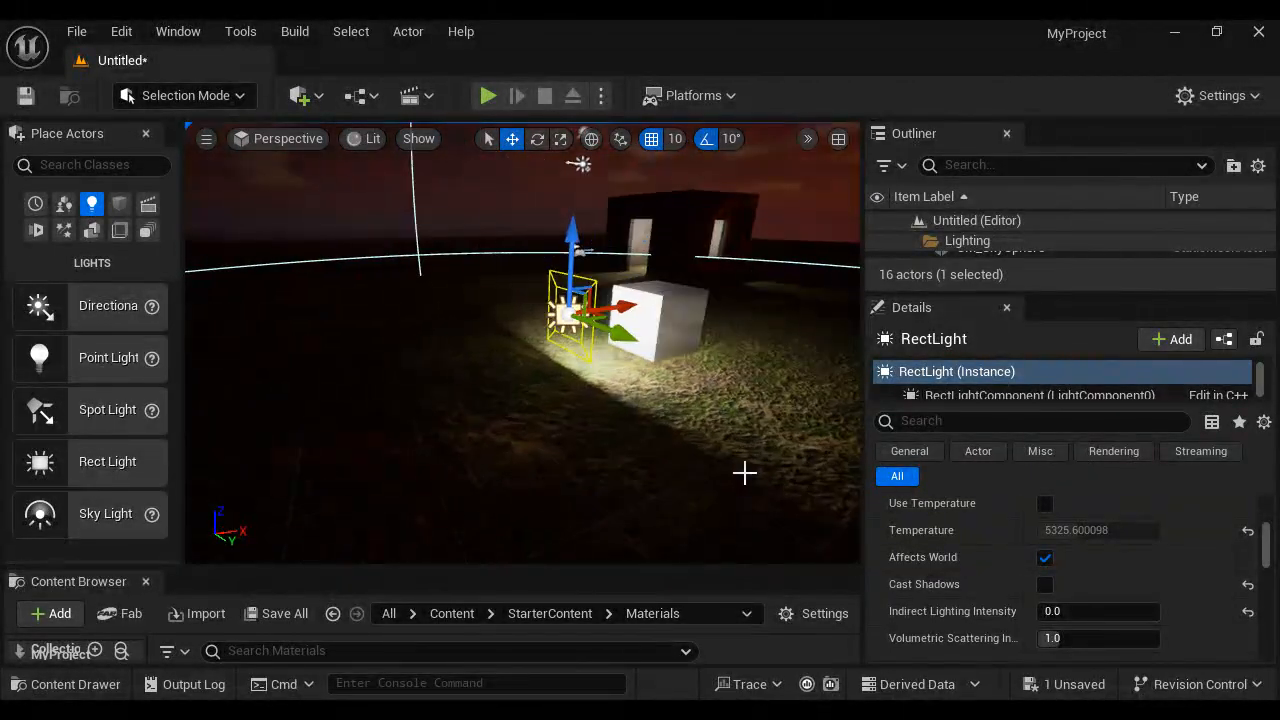
scroll(1170, 582, up, 5)
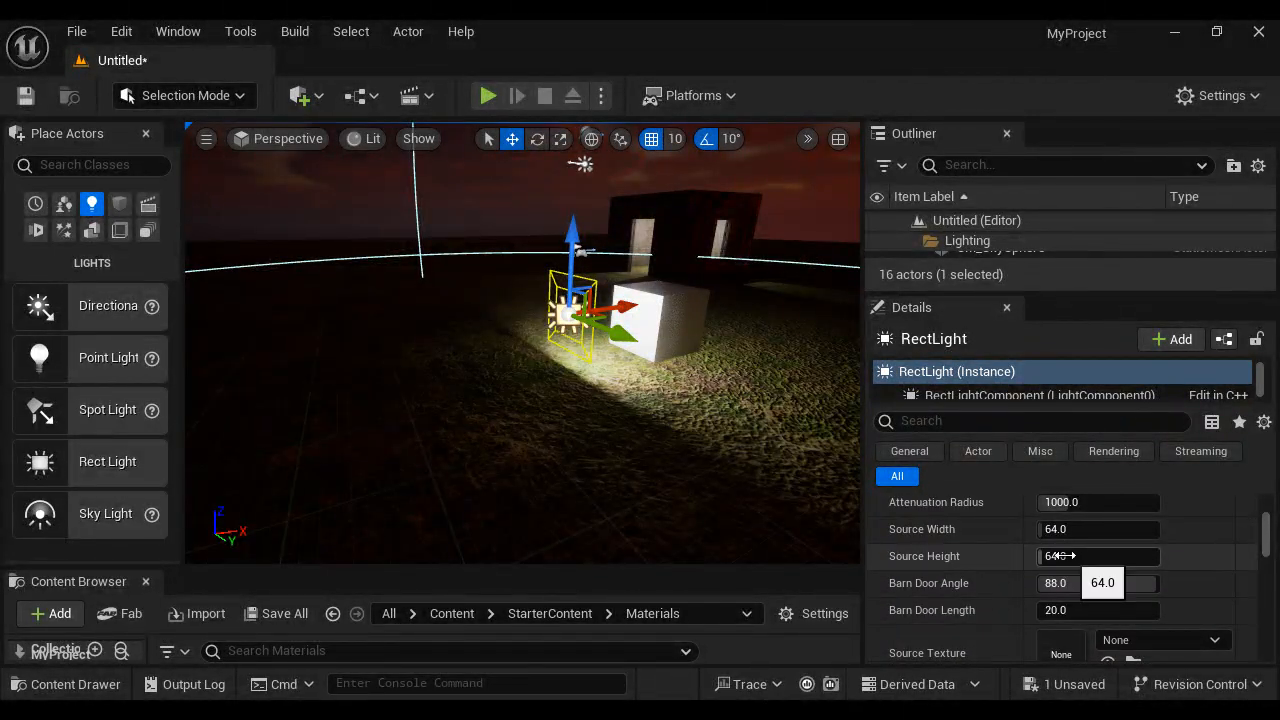
drag(1058, 530, 1140, 530)
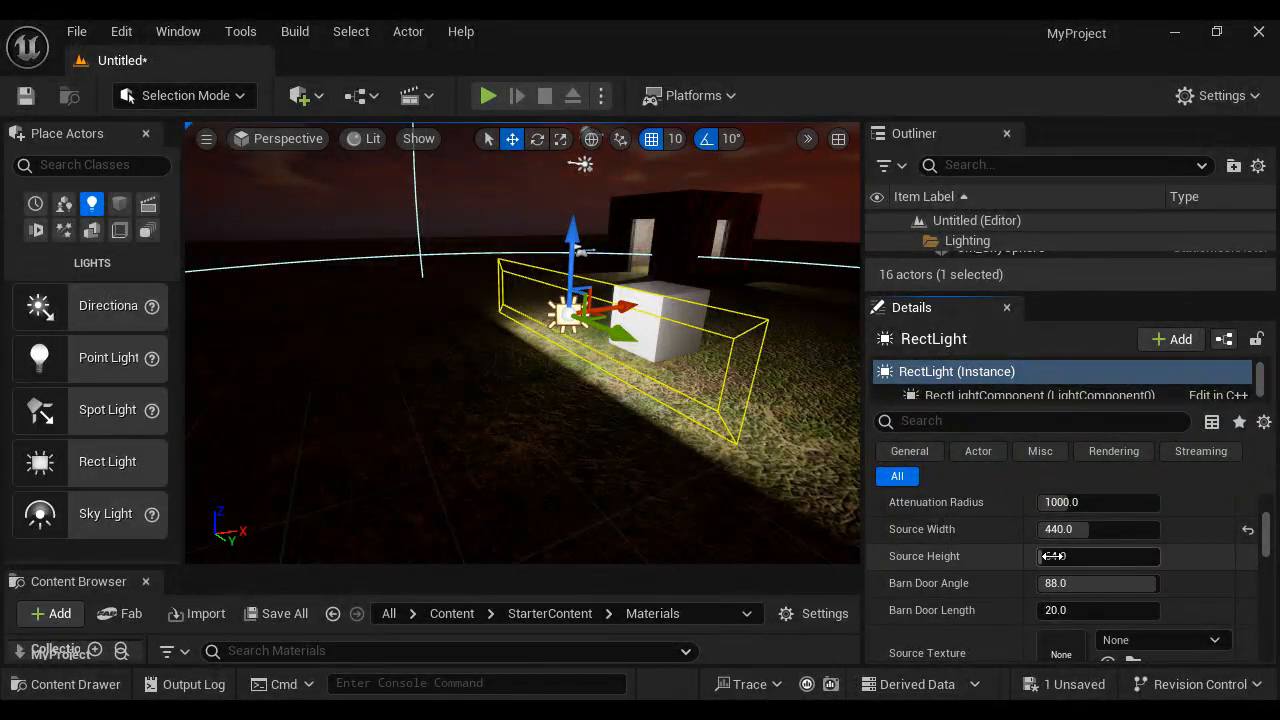
mouse_move(1048, 556)
mouse_down()
mouse_move(1070, 555)
mouse_move(1058, 556)
mouse_up()
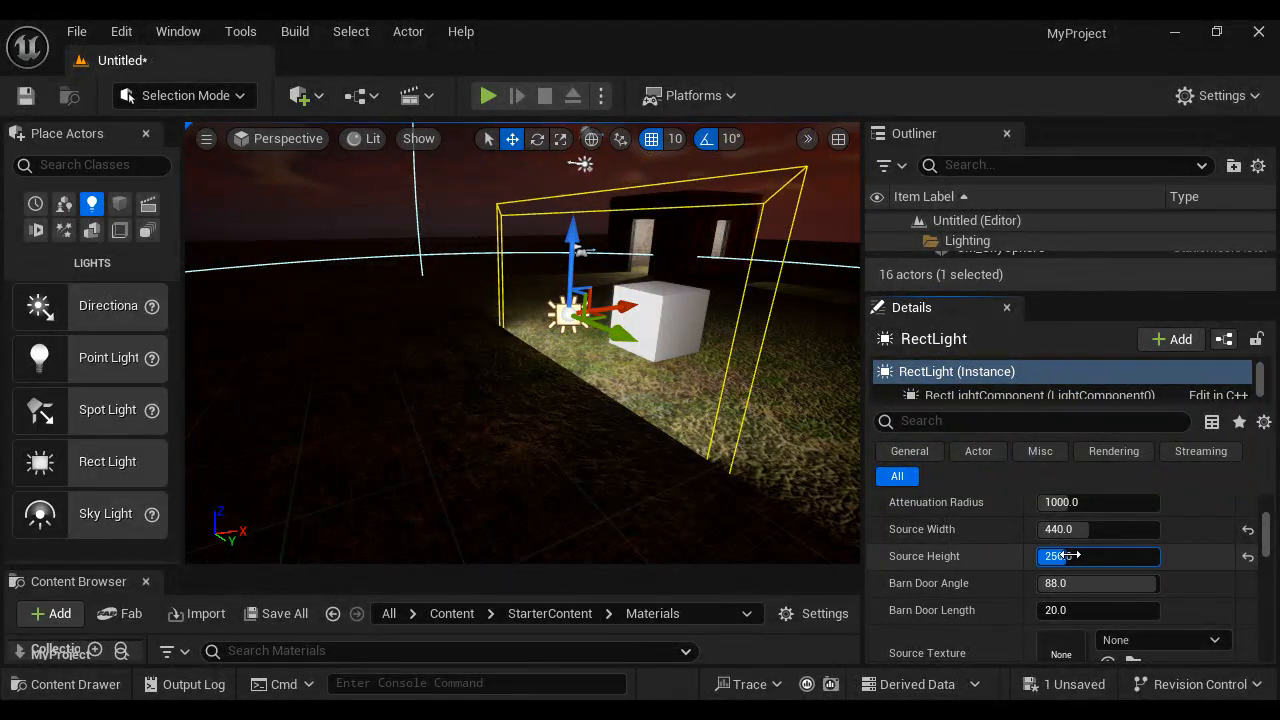
- Set the rect light's barn door angle to 0 and increase its barn door length to about 671.2
click(1128, 585)
text(0)
key(Return)
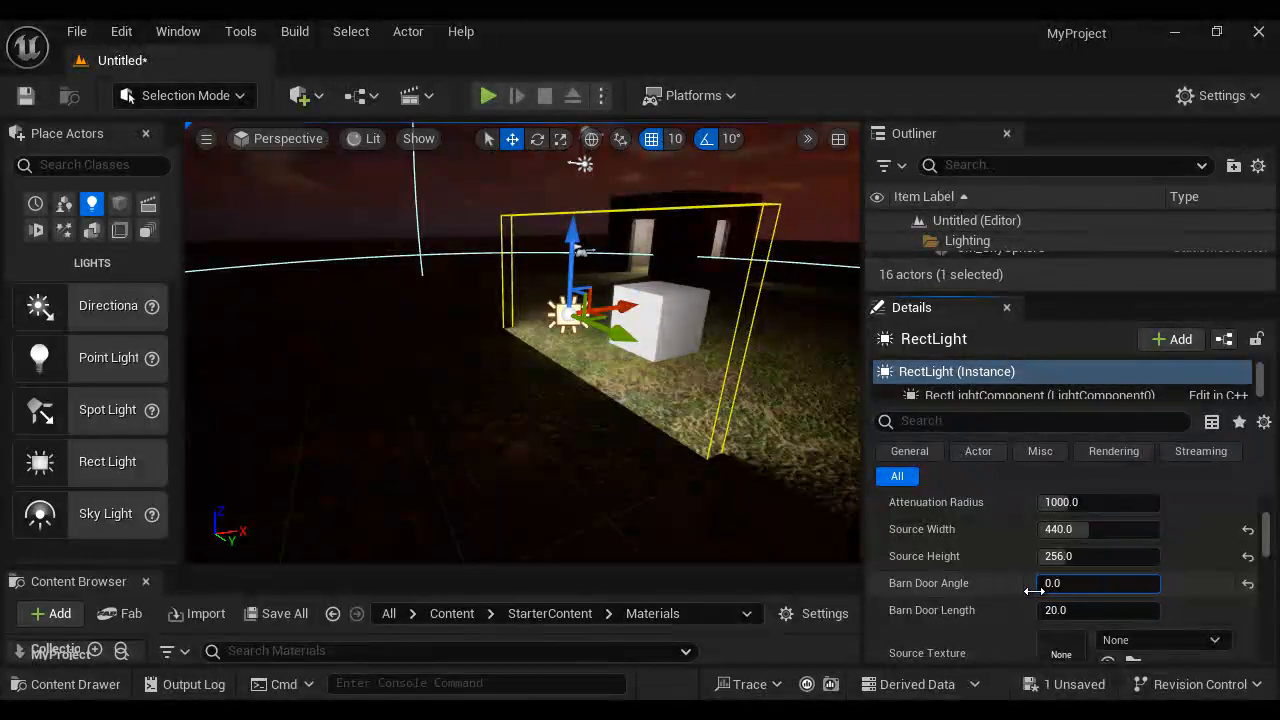
drag(1100, 610, 1273, 566)
scroll(783, 451, down, 5)
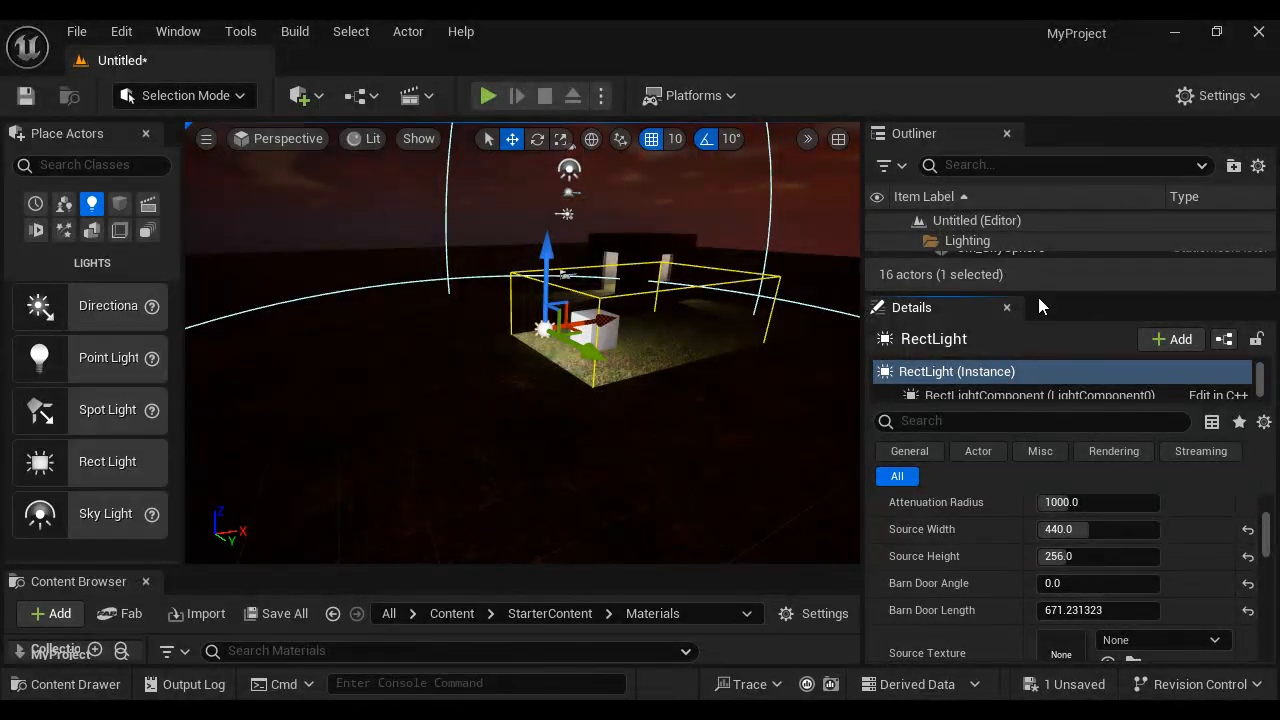
- Enable Volumetric Fog on the ExponentialHeightFog actor
drag(1037, 290, 1037, 373)
scroll(1040, 289, up, 3)
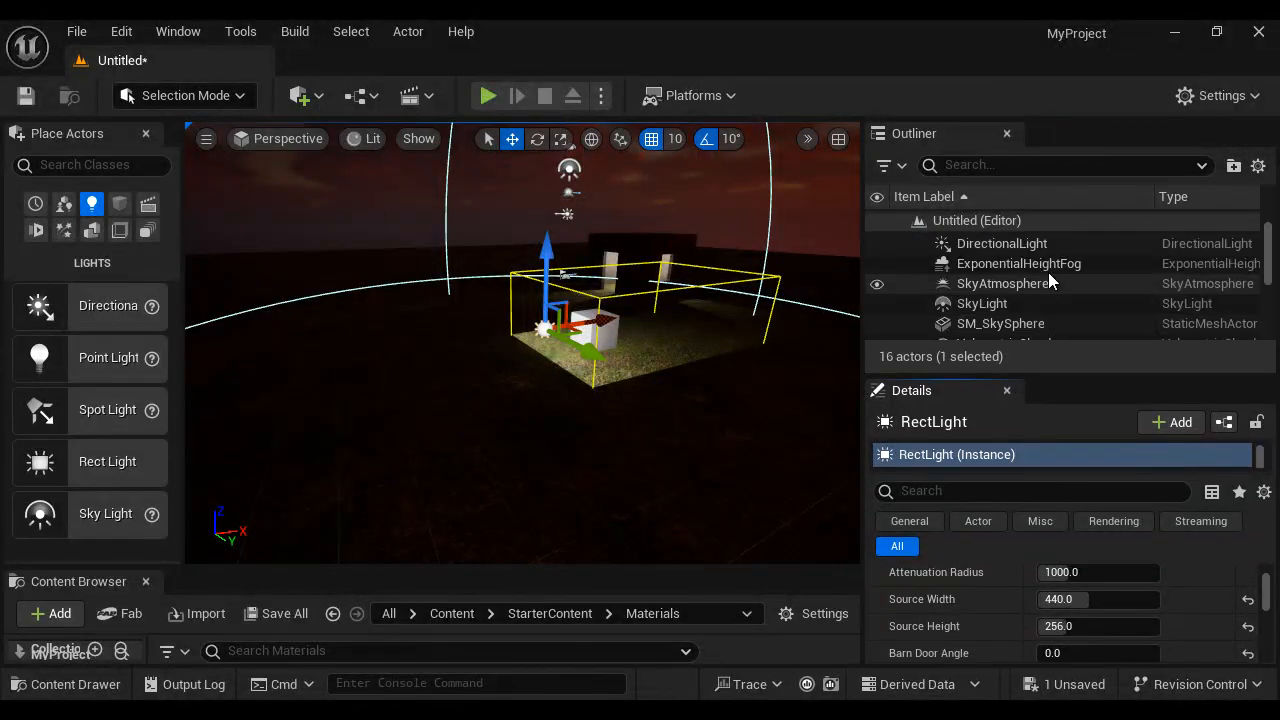
click(1053, 268)
drag(1048, 373, 1048, 290)
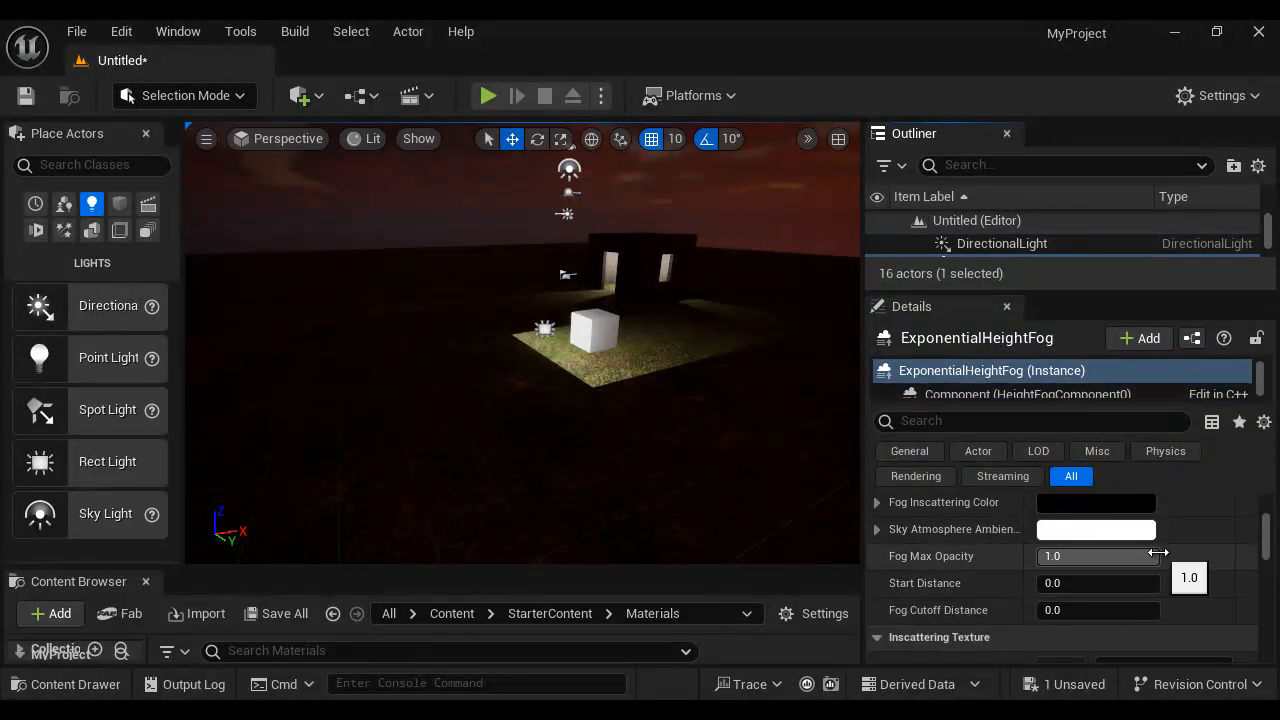
scroll(1158, 552, down, 10)
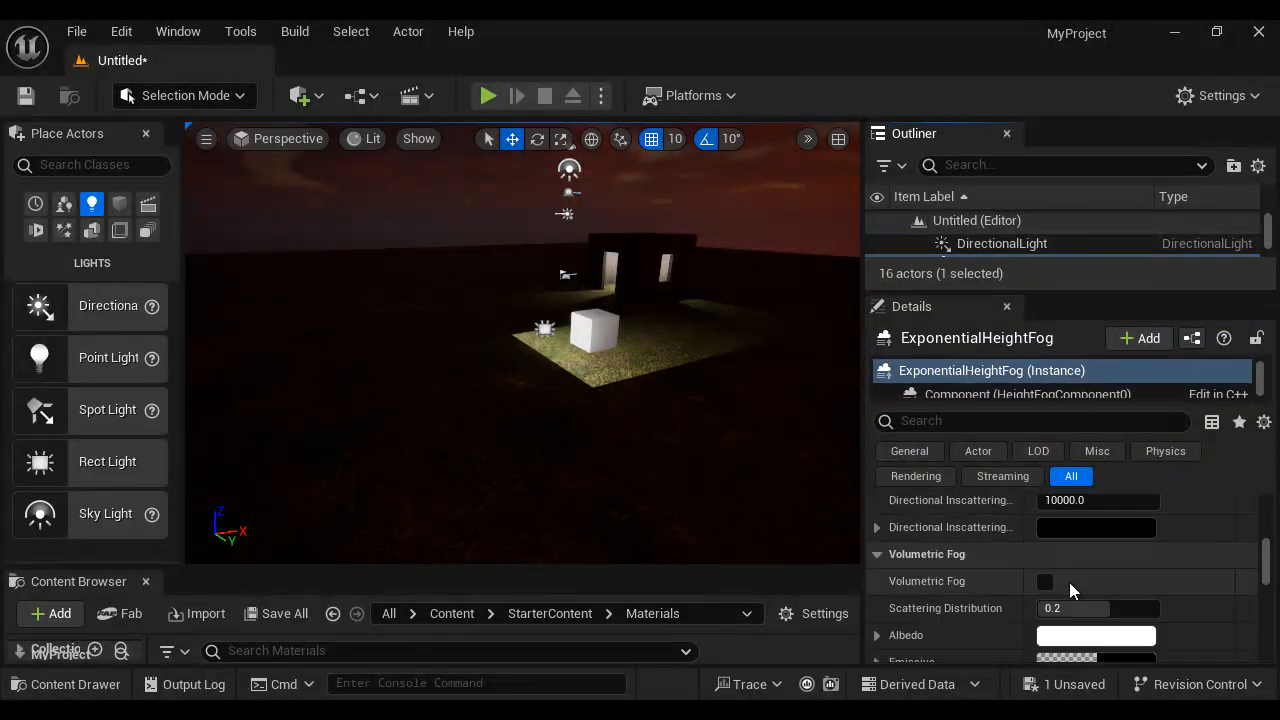
click(1045, 582)
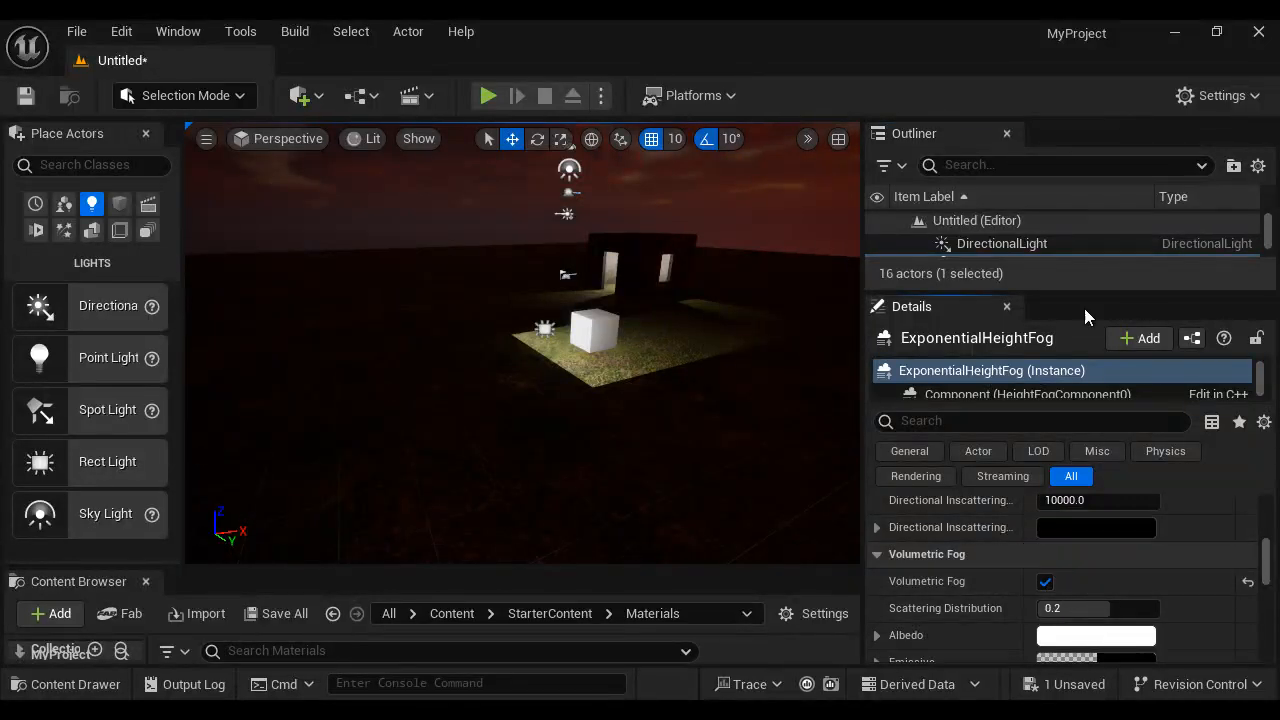
- Select the rect light and set its Volumetric Scattering Intensity to 500
scroll(1047, 242, down, 2)
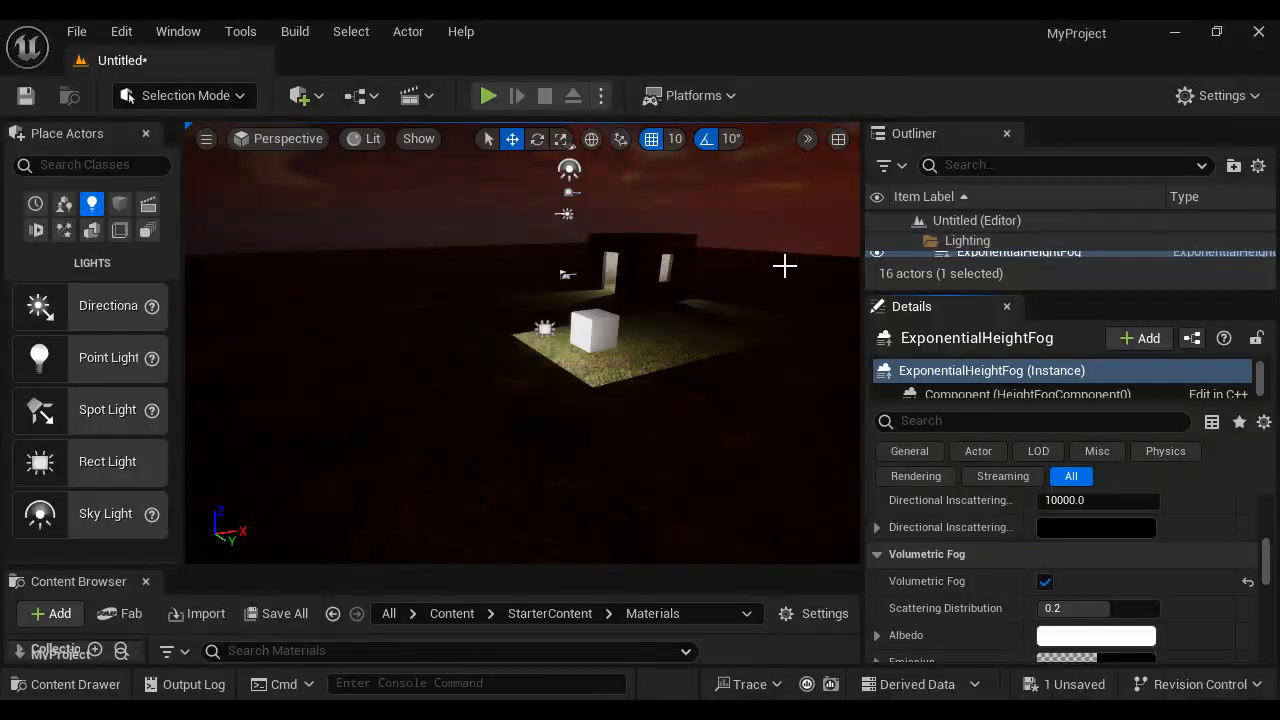
click(542, 330)
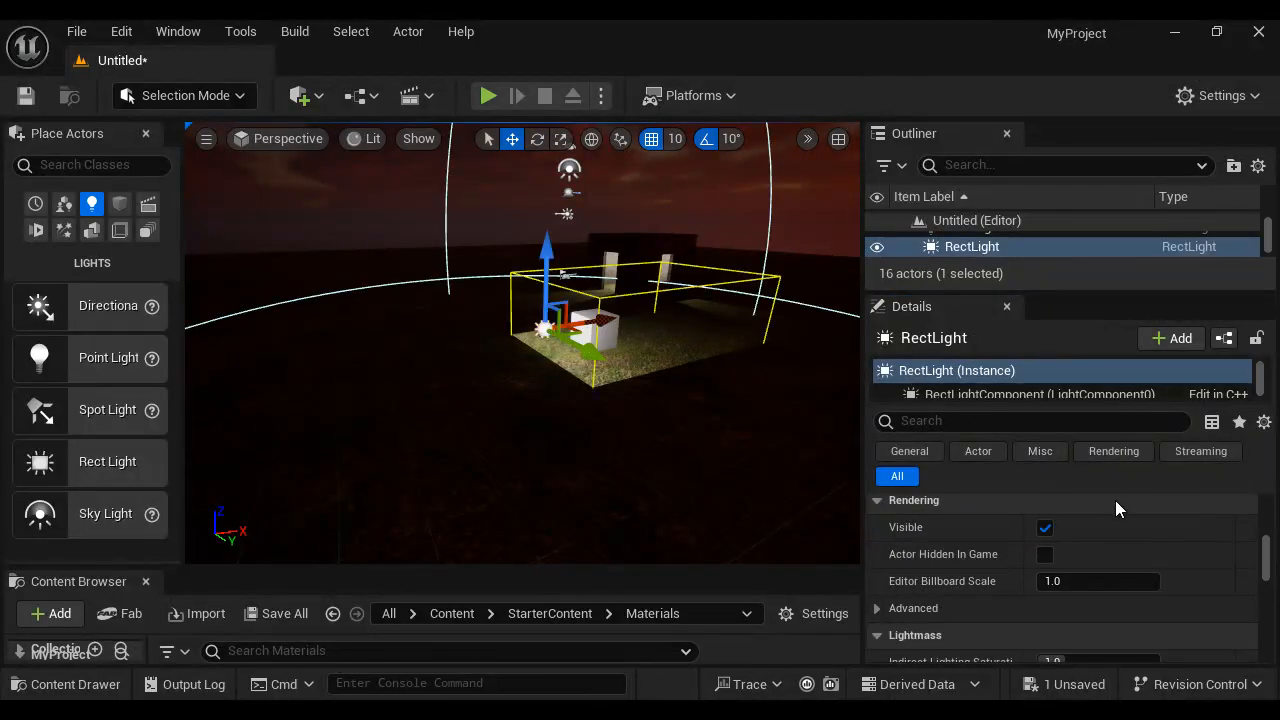
scroll(1115, 505, down, 2)
scroll(1191, 600, up, 6)
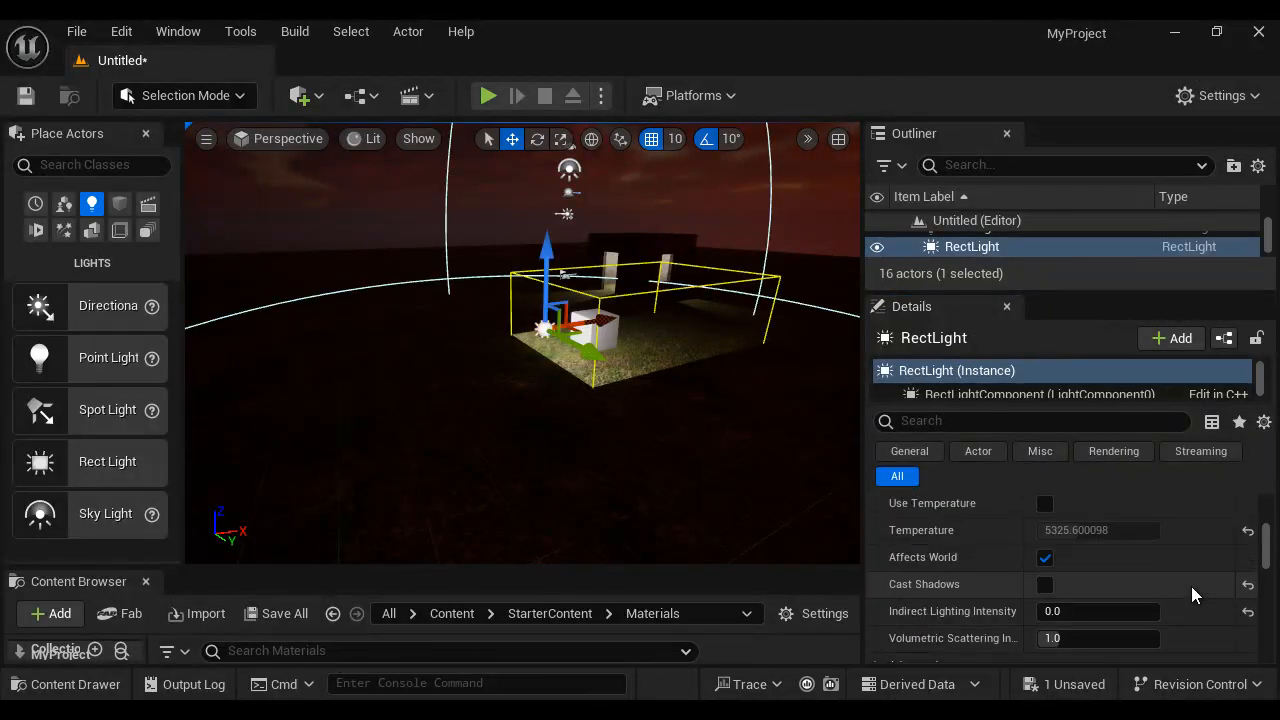
scroll(1191, 586, down, 2)
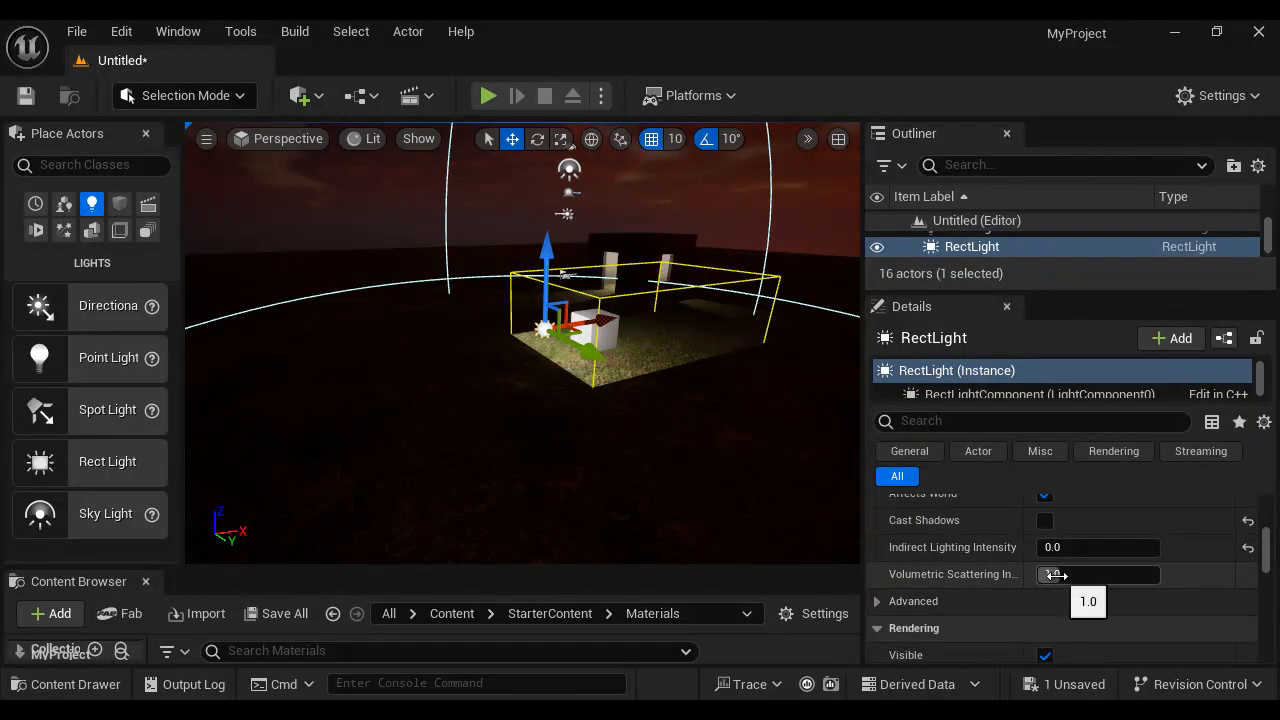
click(1057, 575)
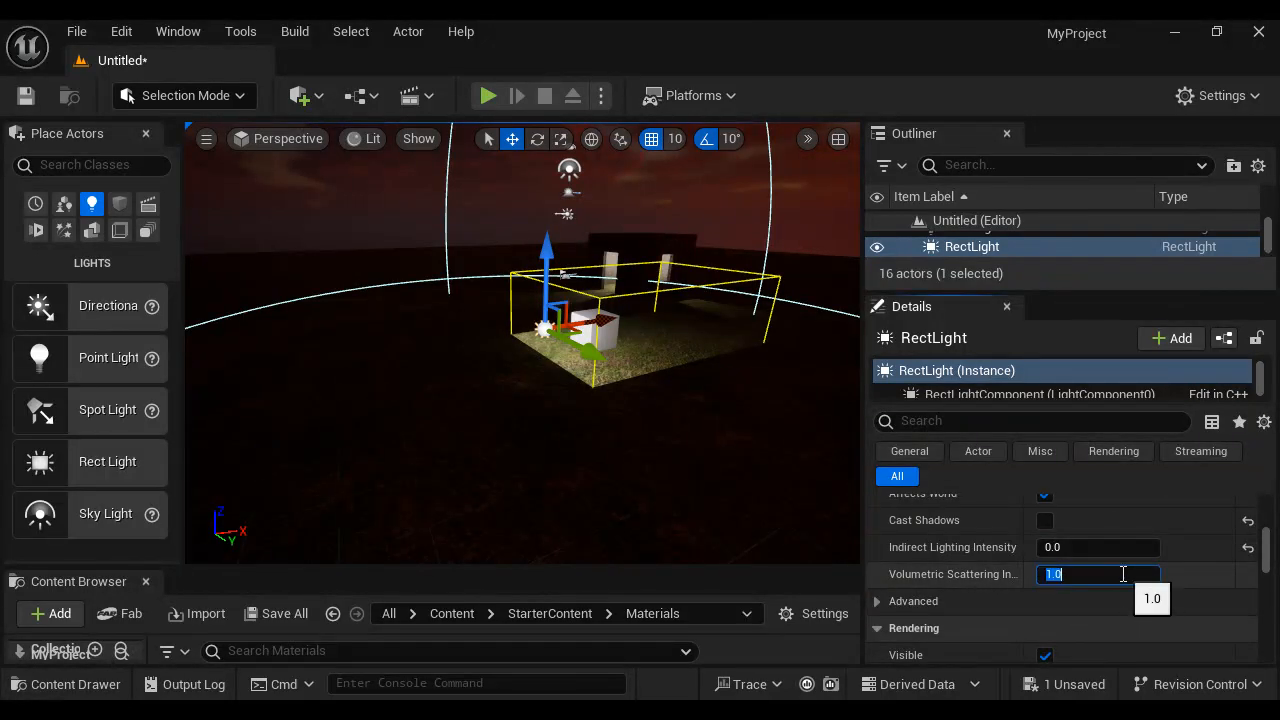
key(Return)
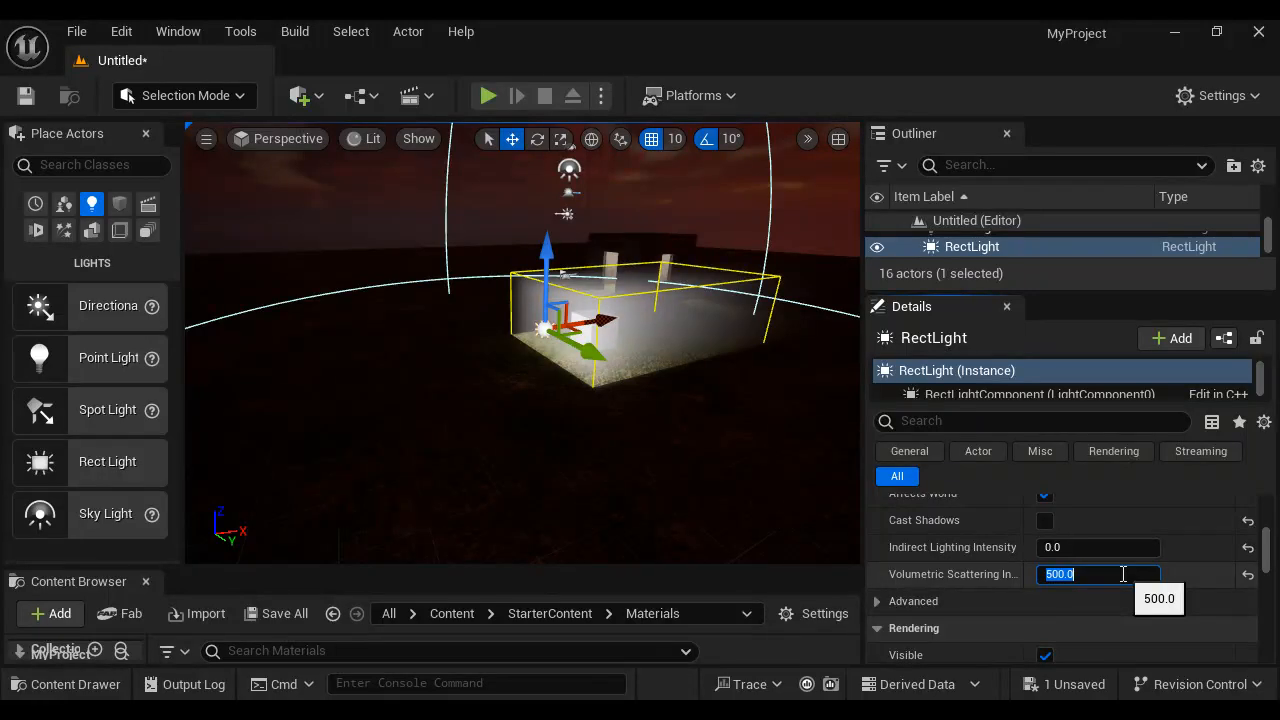
- Move the rect light to the doorway of the building and frame it in the viewport
drag(760, 452, 864, 476)
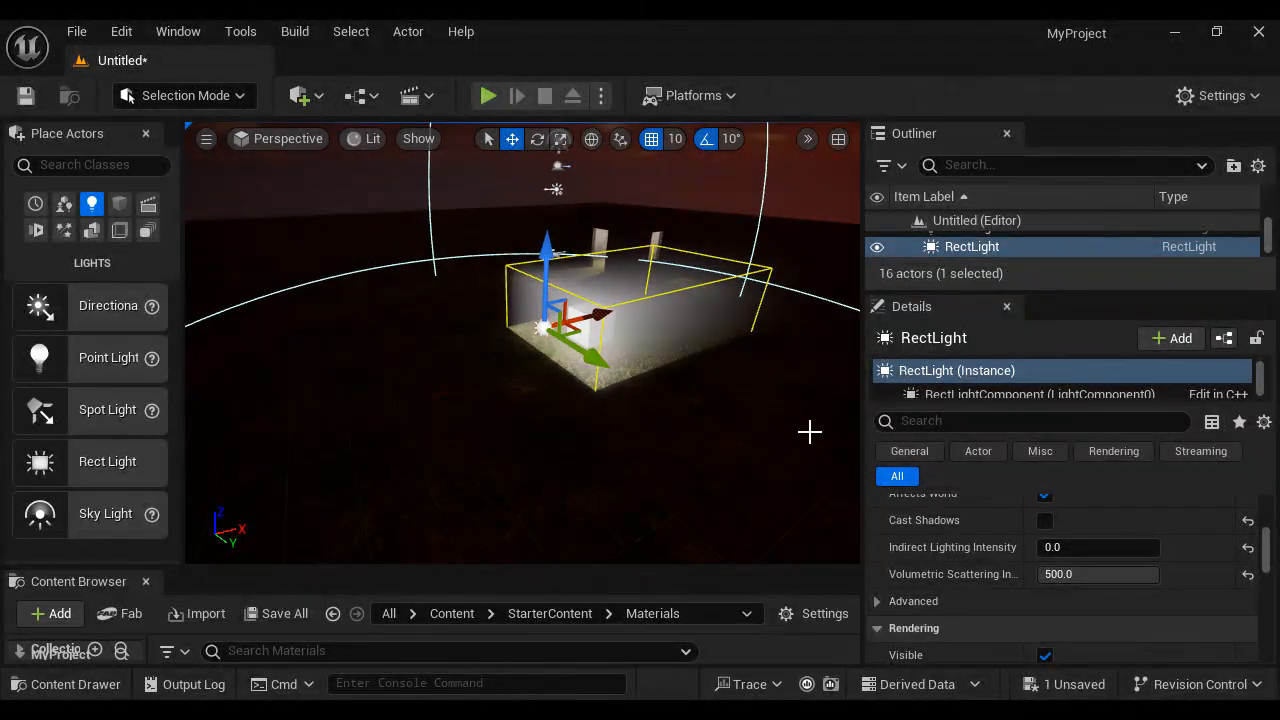
drag(597, 402, 640, 247)
key(f)
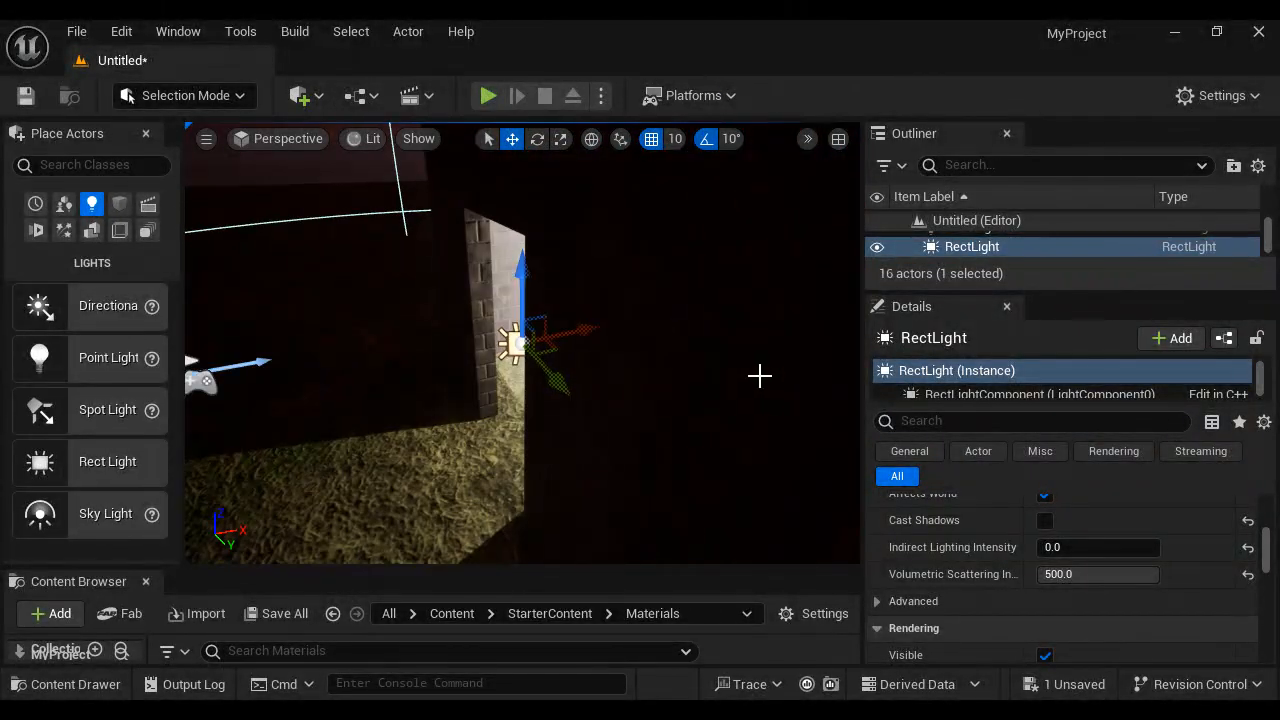
scroll(760, 373, down, 5)
scroll(700, 429, down, 3)
alt+drag(700, 429, 736, 413)
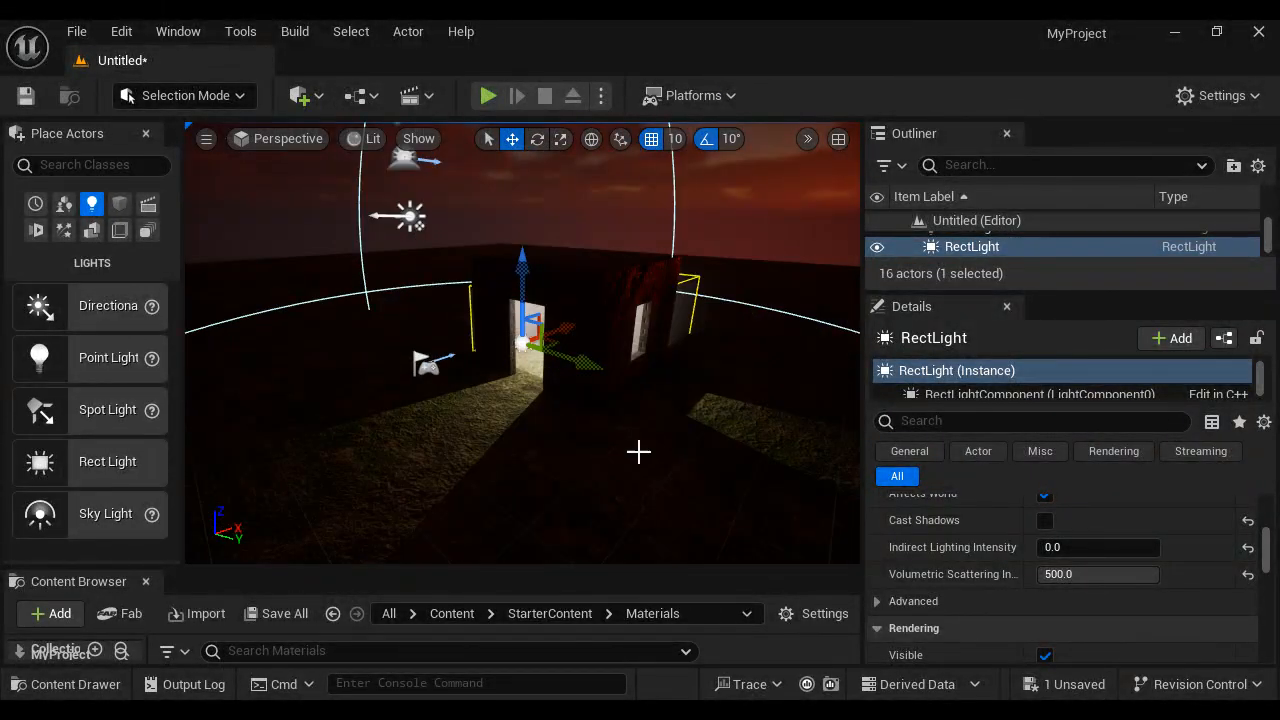
- Rotate the rect light about its vertical axis so it shines outward from the building's doorway
key(e)
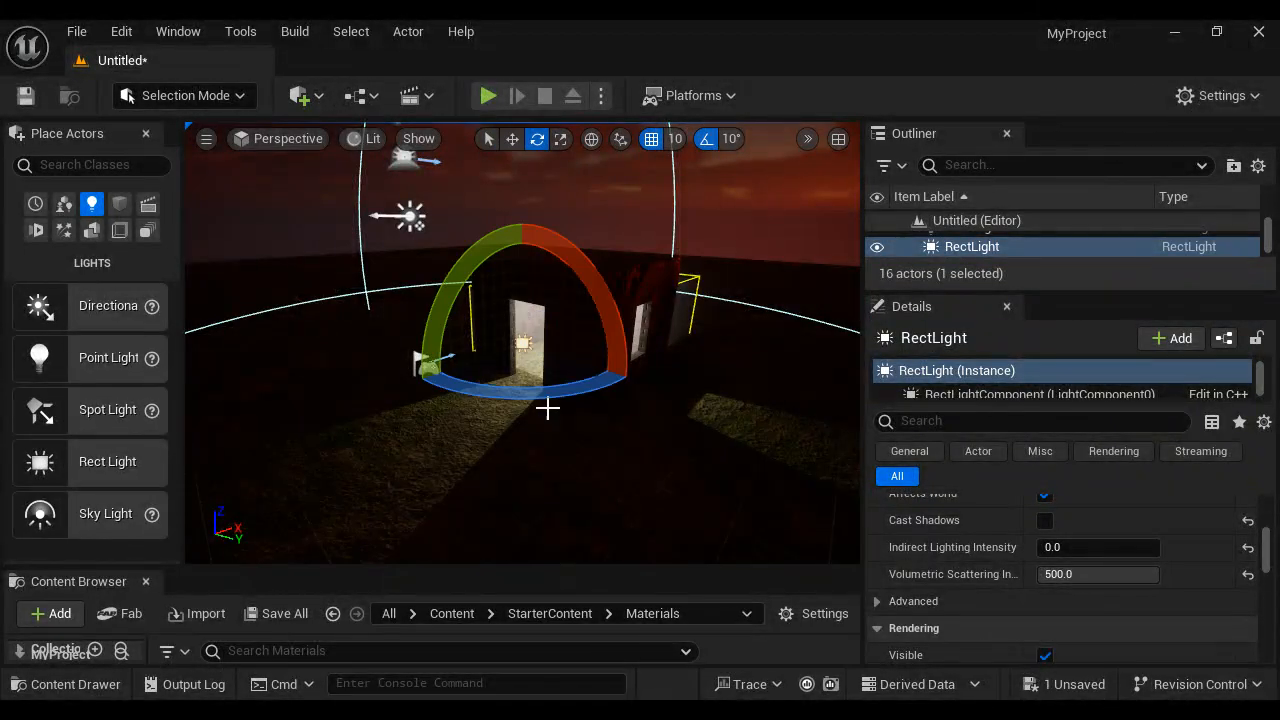
drag(550, 391, 1260, 335)
mouse_move(597, 474)
alt+mouse_down()
mouse_move(648, 449)
mouse_move(581, 490)
alt+mouse_up()
scroll(692, 410, down, 3)
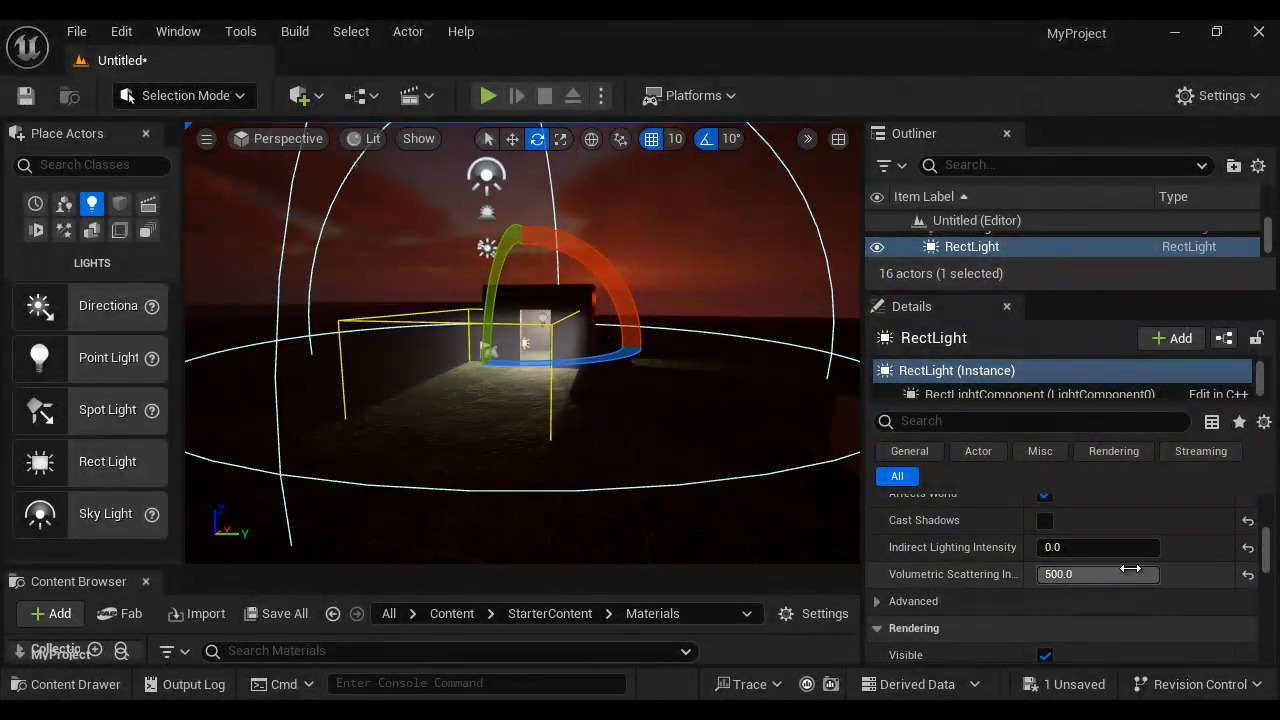
- Set the rect light's source width to 192 and source height to 296, and align it with the doorway
scroll(1137, 554, up, 6)
scroll(1134, 548, down, 2)
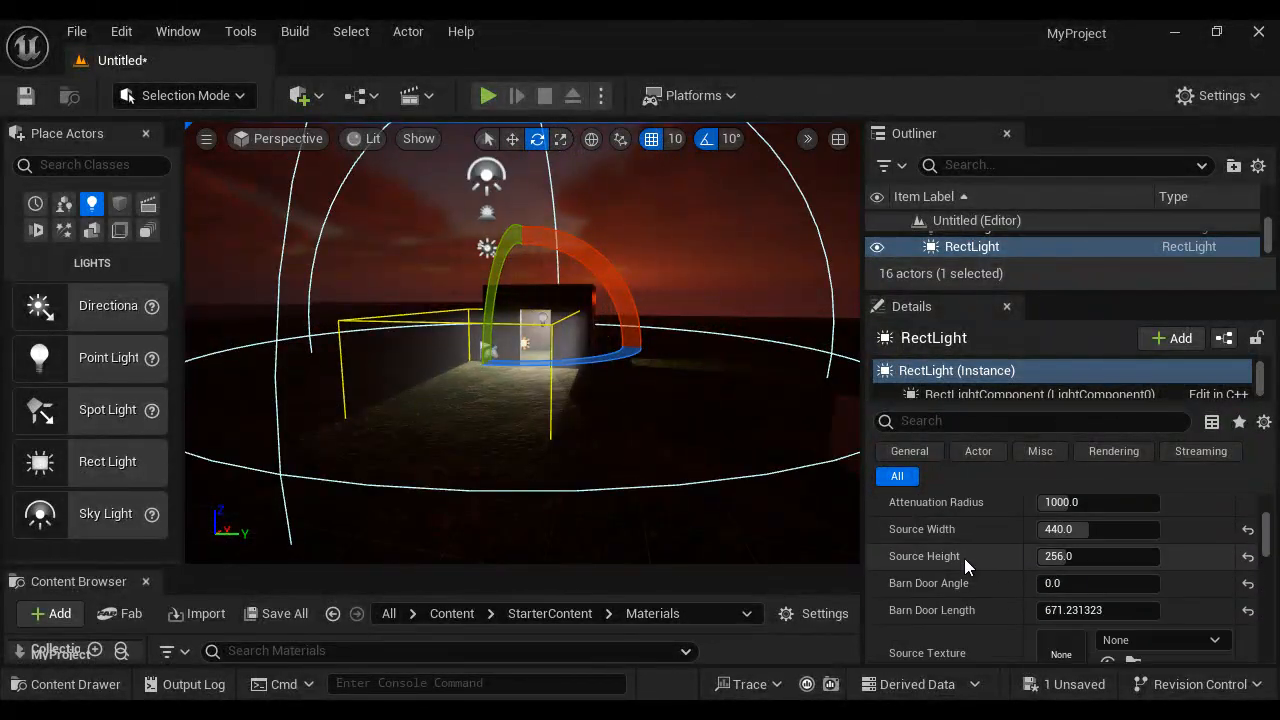
drag(1068, 557, 1094, 530)
key(w)
drag(596, 346, 614, 357)
scroll(724, 442, up, 5)
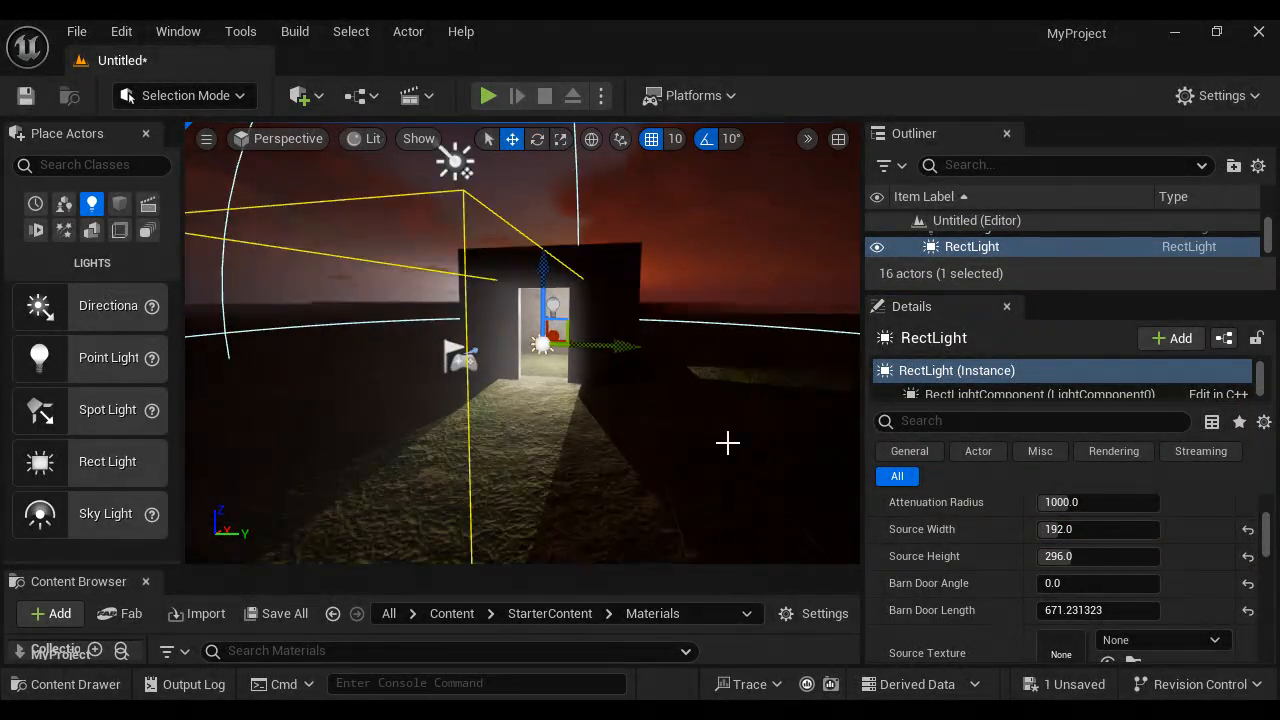
alt+drag(726, 442, 594, 466)
scroll(639, 434, down, 1)
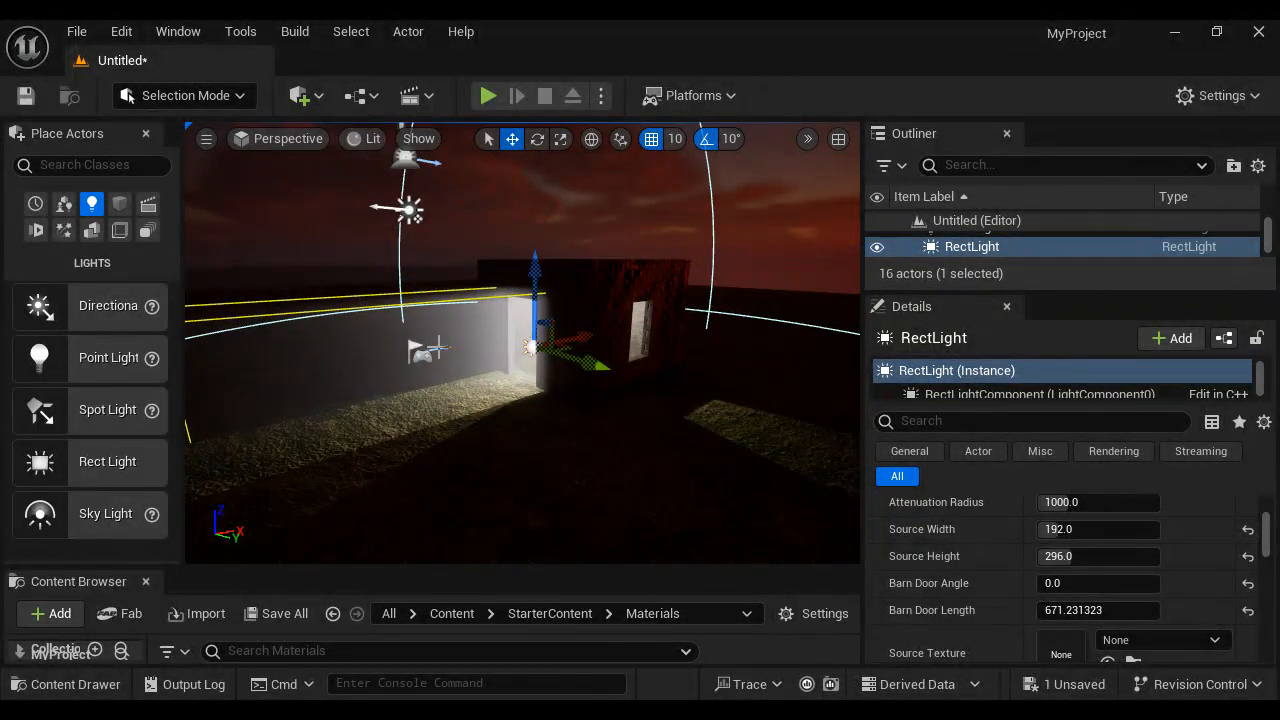
click(590, 495)
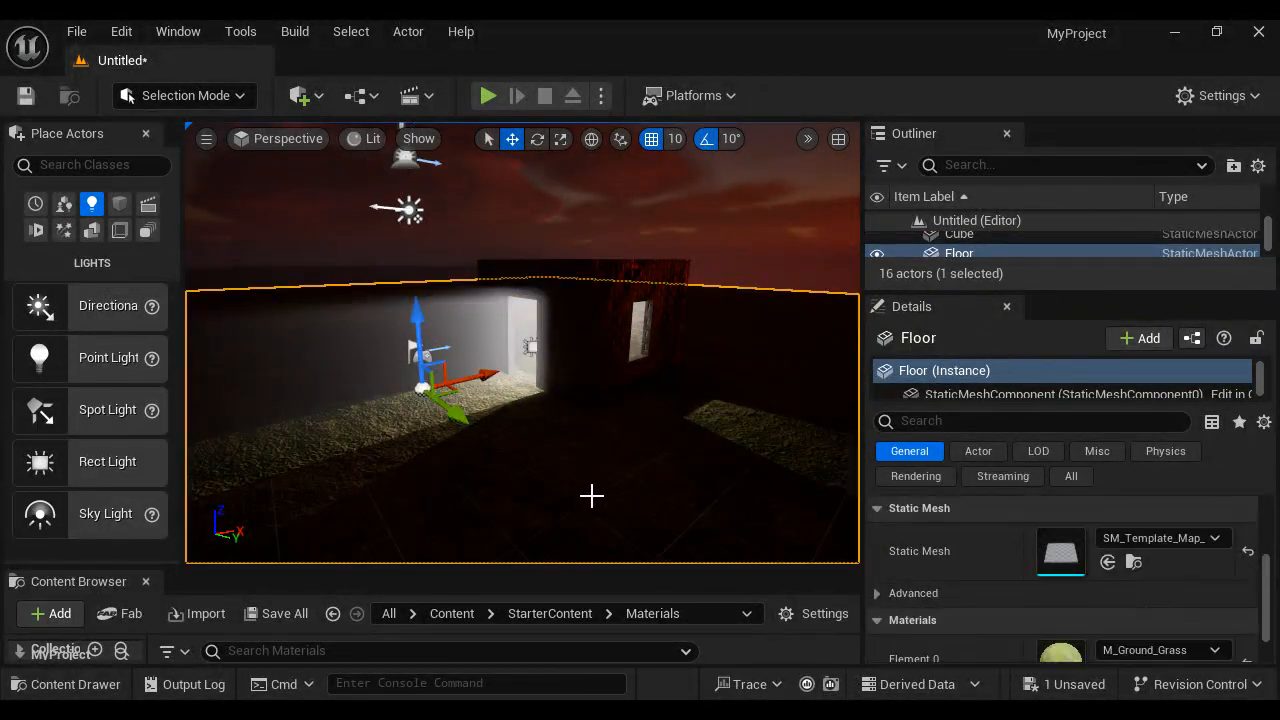
alt+drag(604, 502, 517, 401)
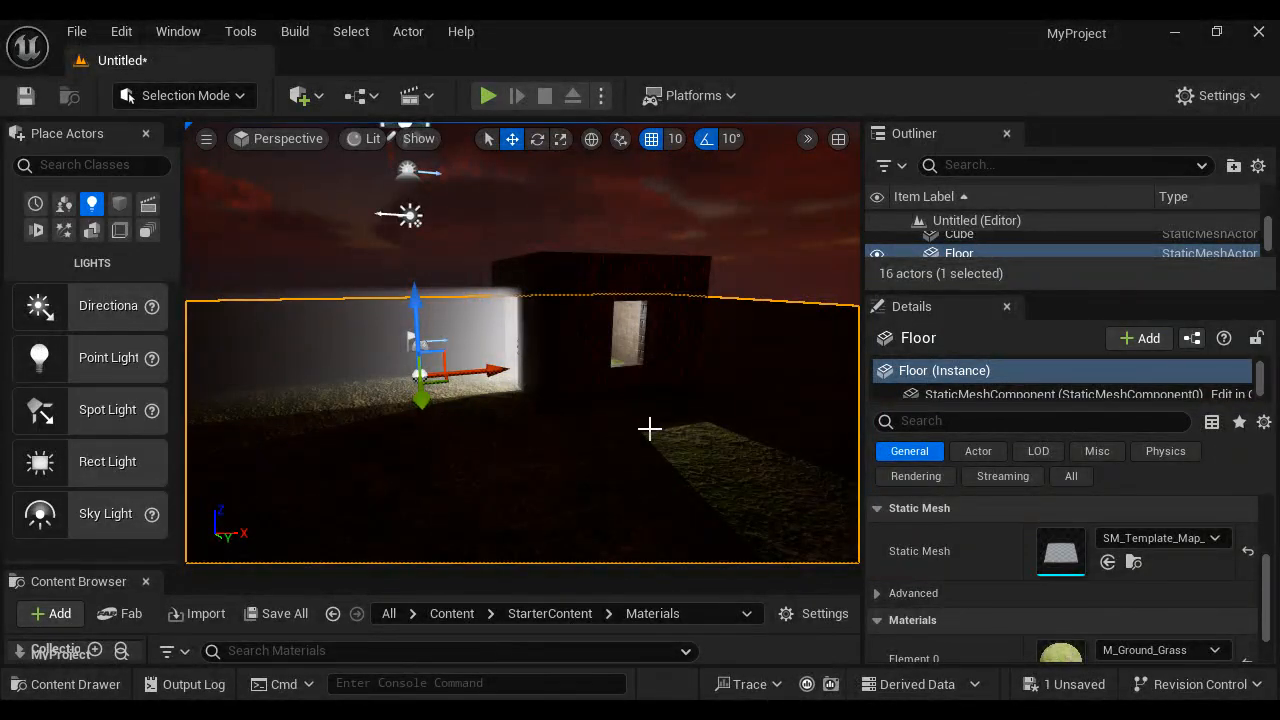
- Reselect the rect light and rotate it about its vertical axis to shine outward on the building's window side
alt+drag(598, 446, 705, 451)
click(530, 348)
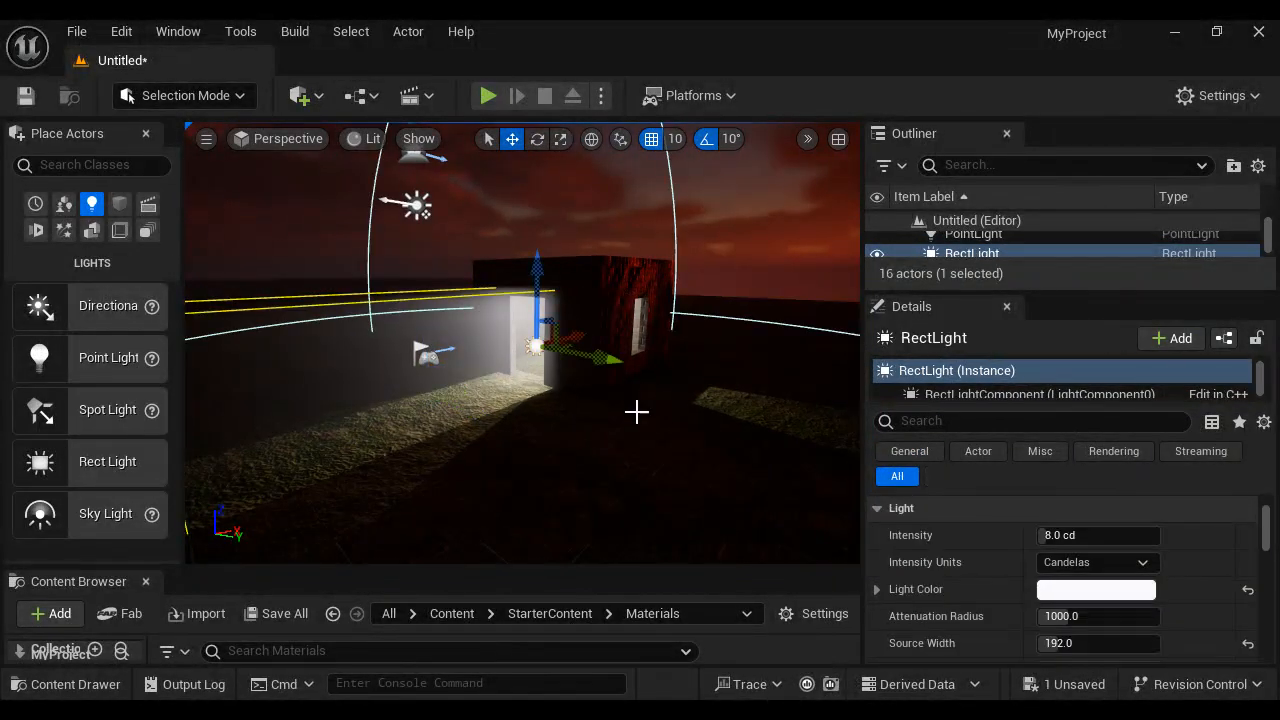
key(r)
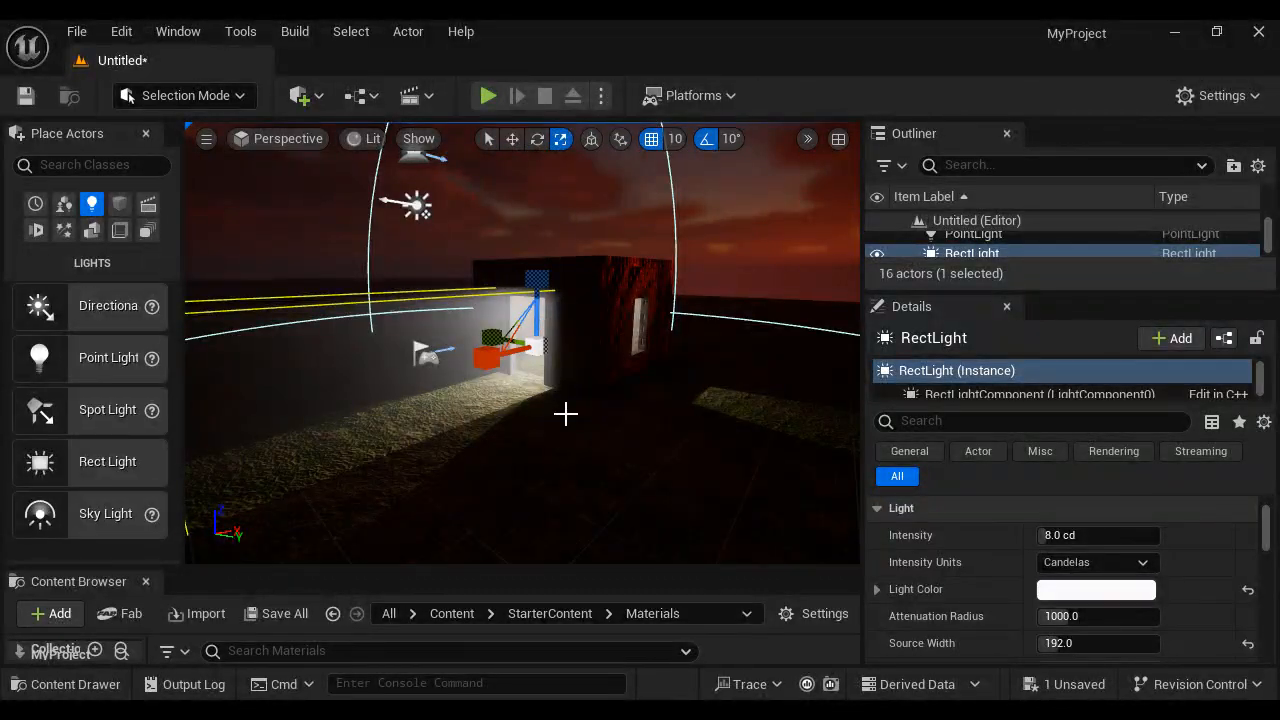
key(e)
drag(566, 409, 860, 380)
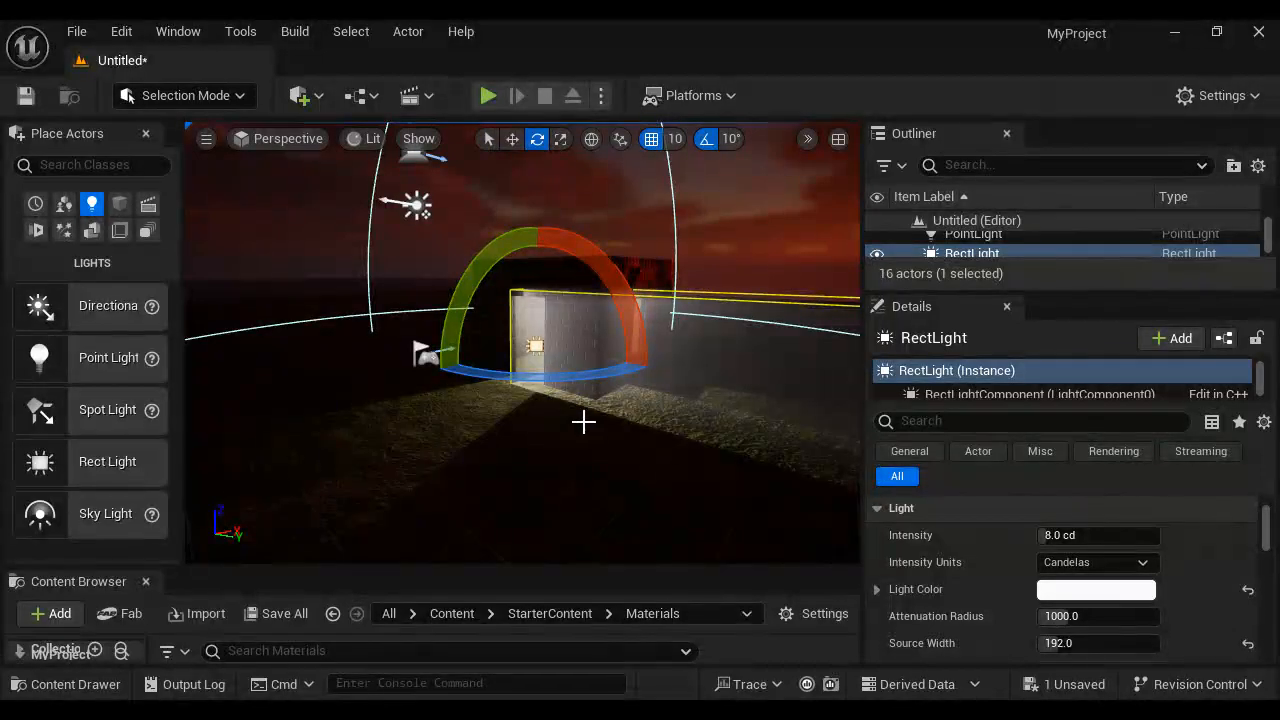
alt+drag(599, 476, 432, 476)
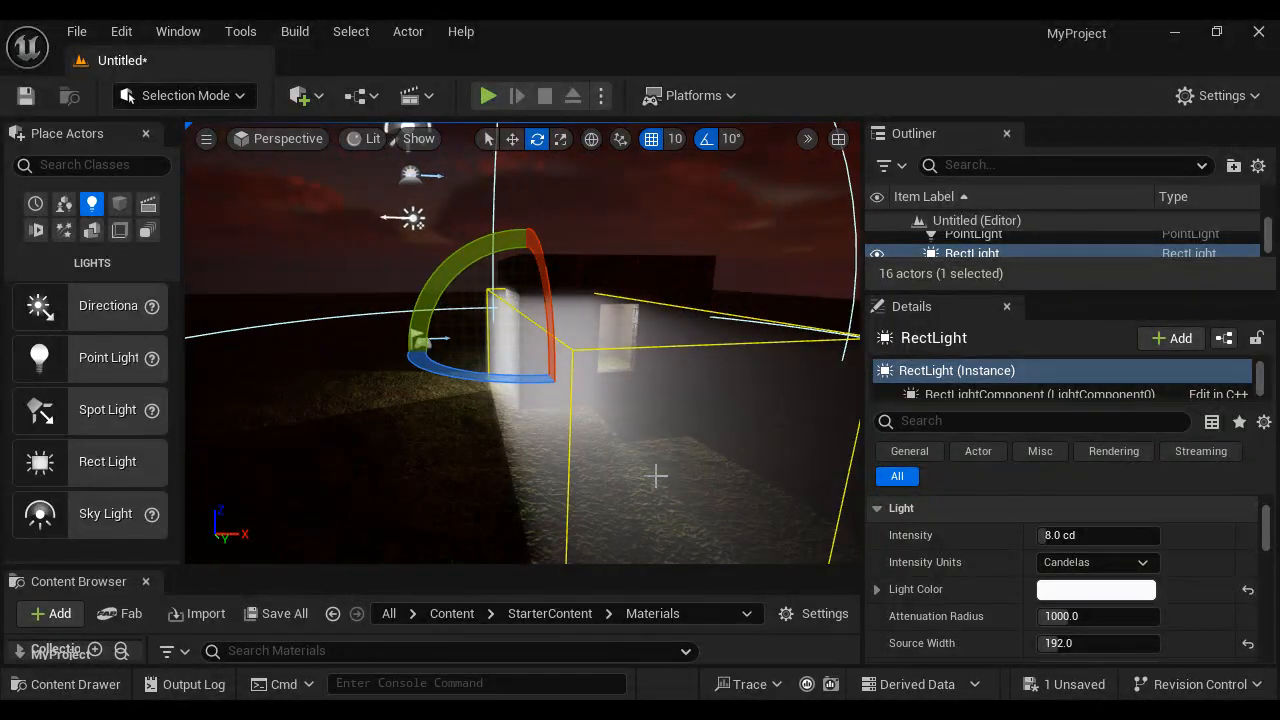
- Position the rect light at the building's window, with a source width of 104 and source height of 136
key(w)
alt+drag(603, 349, 657, 349)
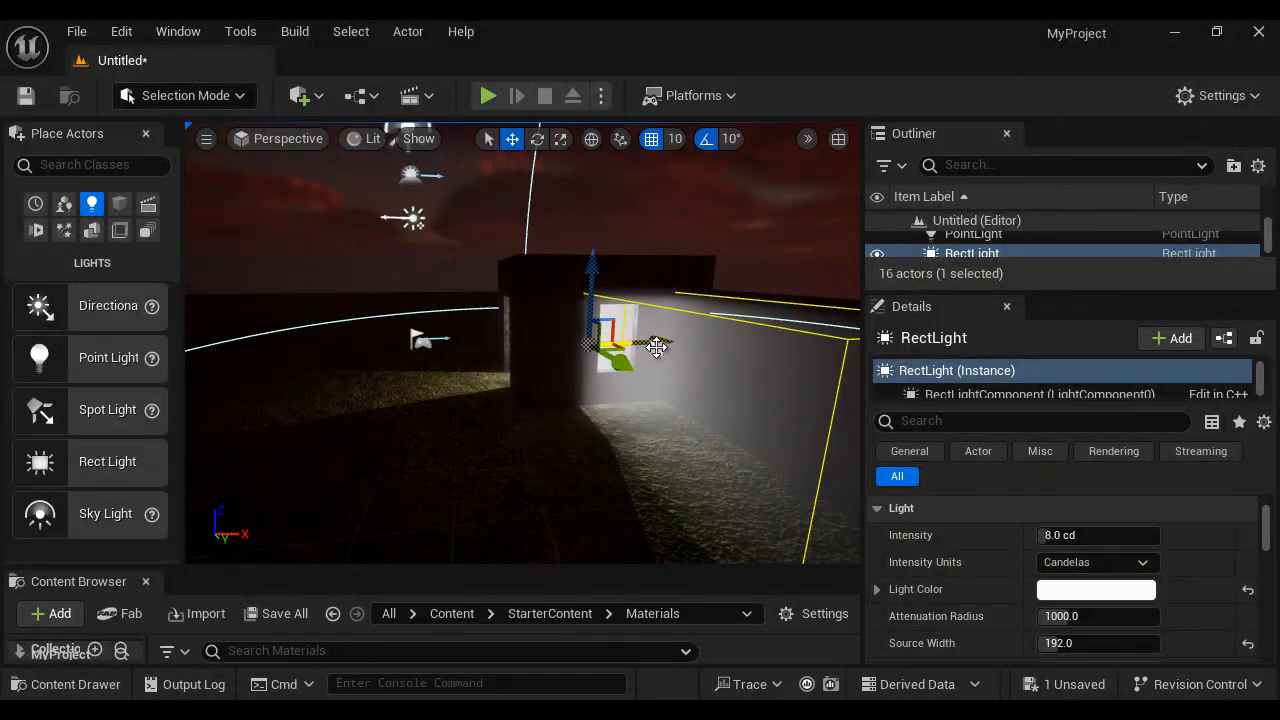
scroll(1113, 619, down, 2)
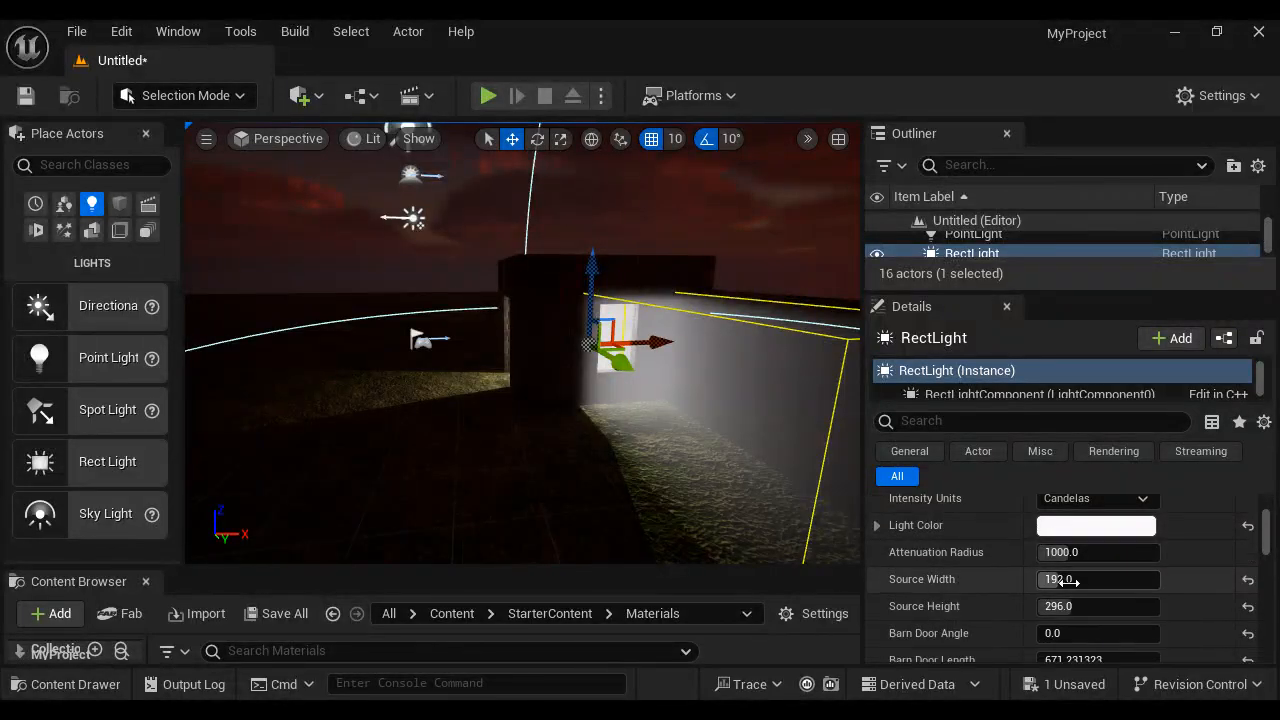
drag(1066, 580, 1051, 606)
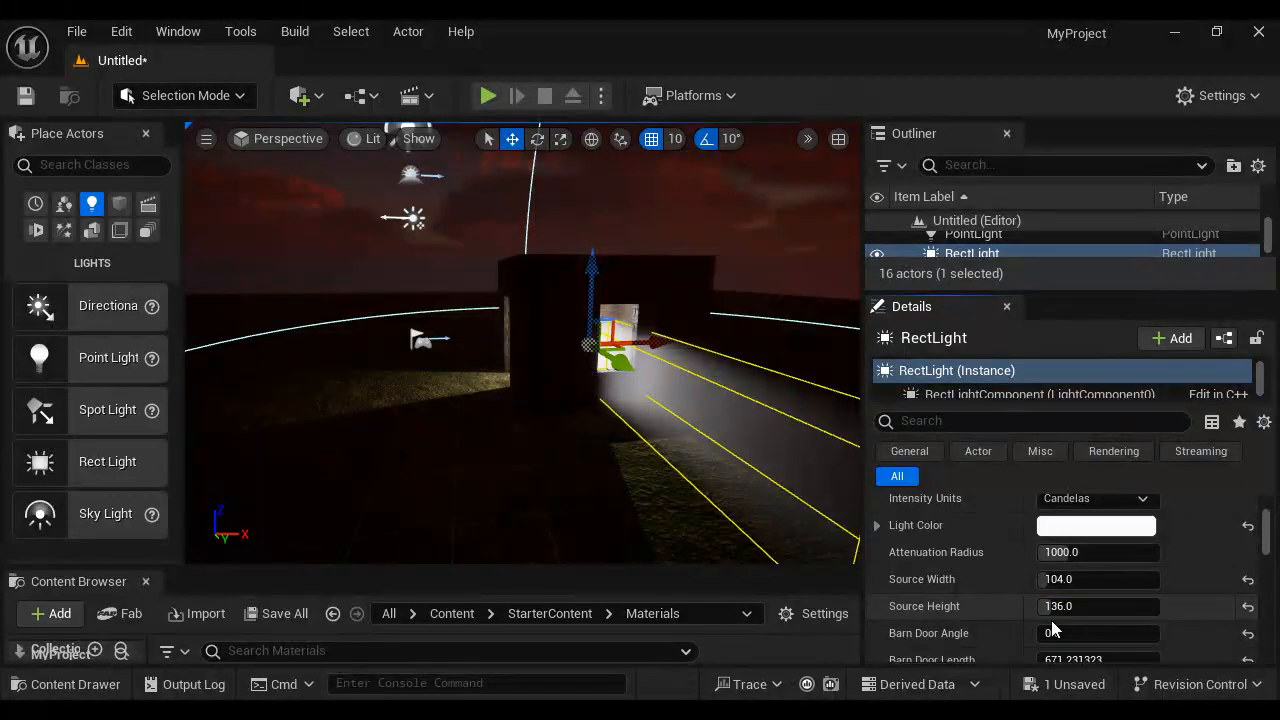
drag(593, 278, 592, 249)
click(636, 464)
right_drag(643, 477, 579, 334)
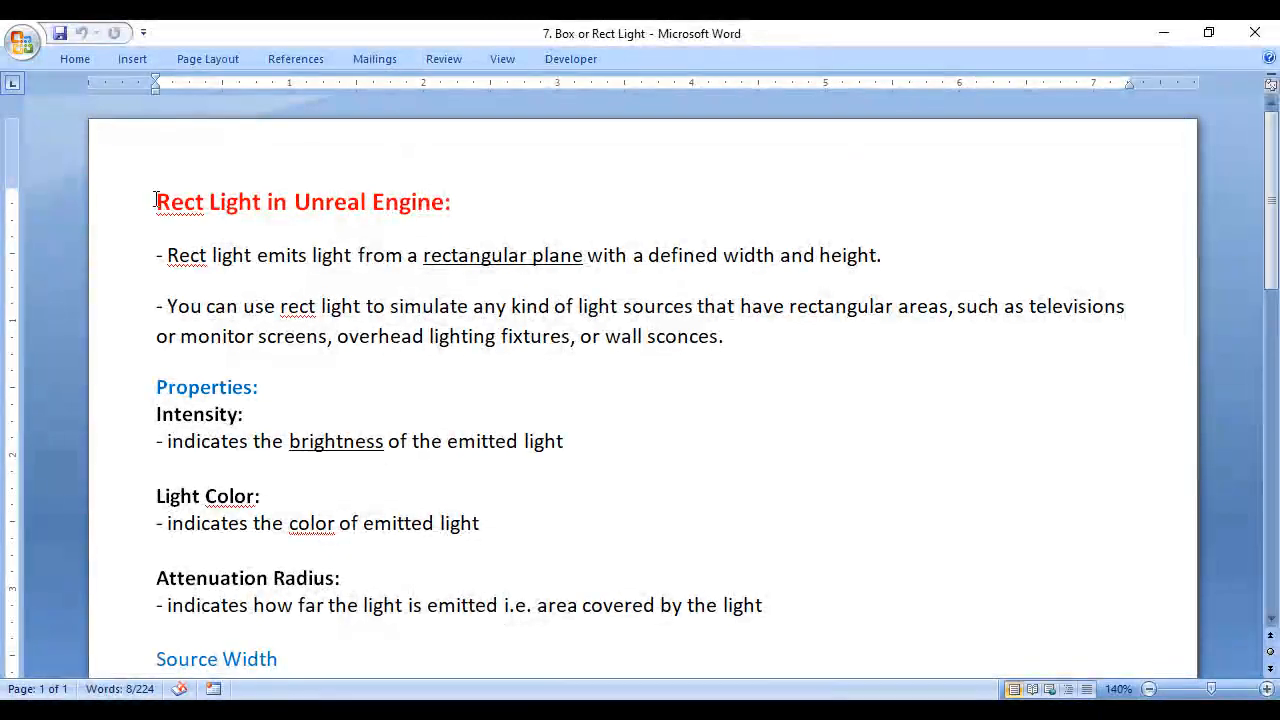
- Switch to the Word notes and select the heading "Rect Light in Unreal Engine"
drag(156, 204, 444, 206)
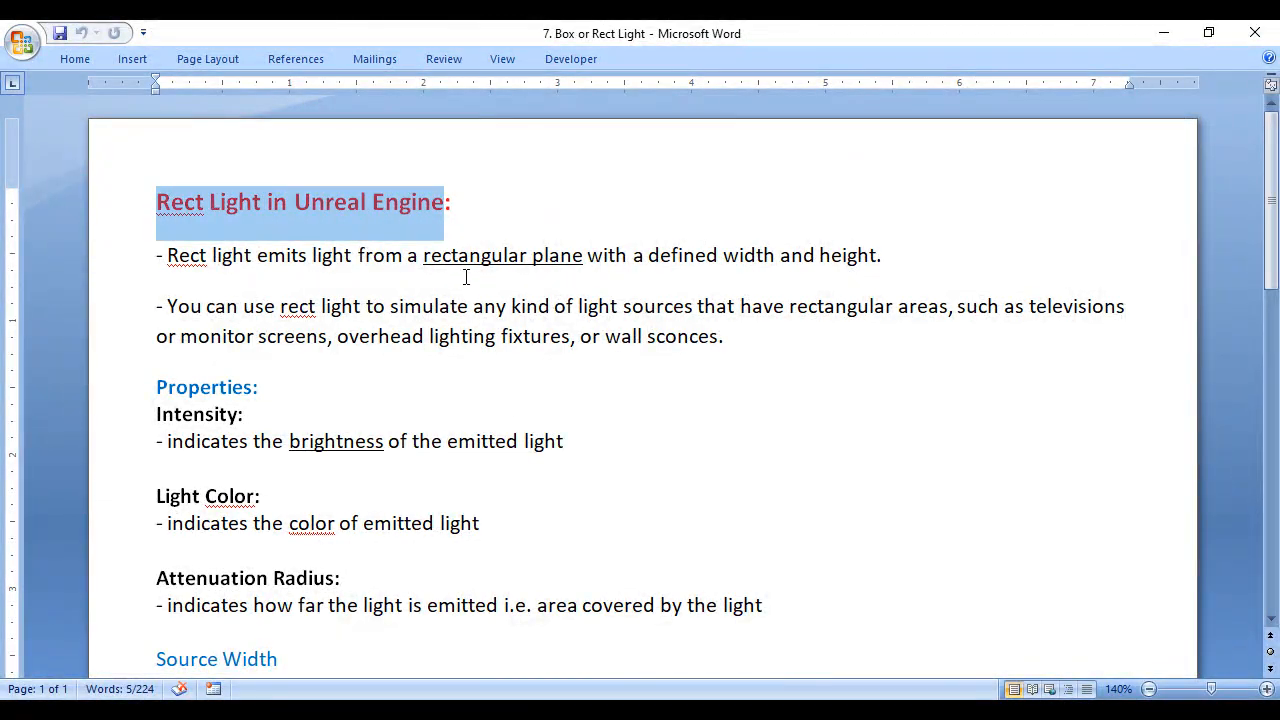